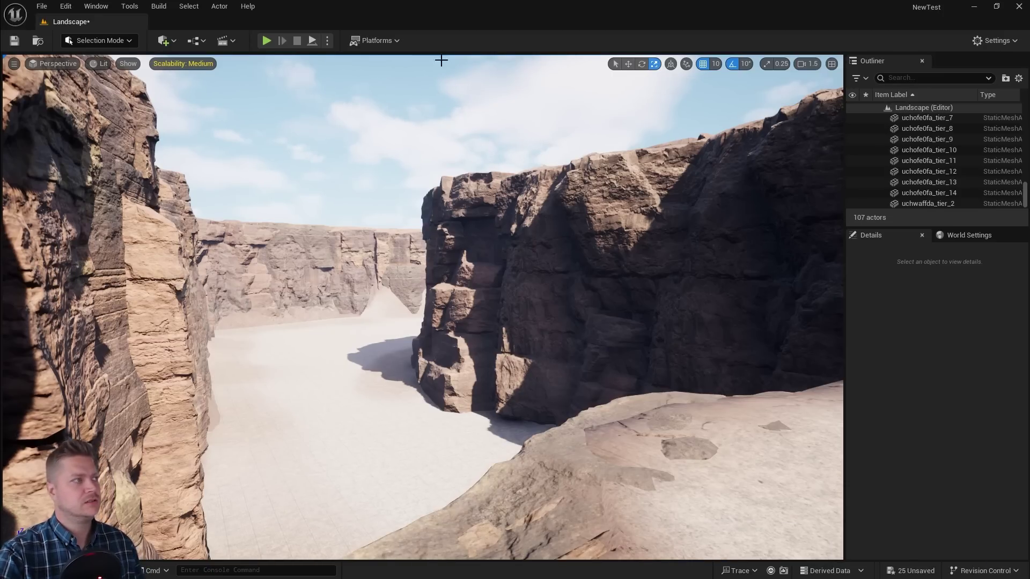
Step: Open the Fab marketplace and search it for "dry grass"
{"action": "key", "text": "ctrl+space"}
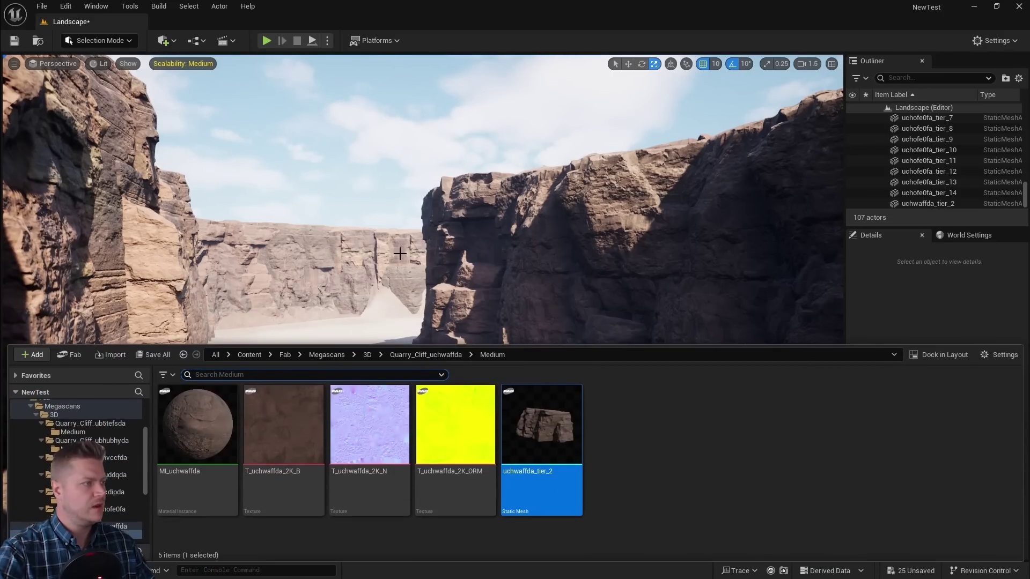
{"action": "left_click", "coordinate": [71, 357]}
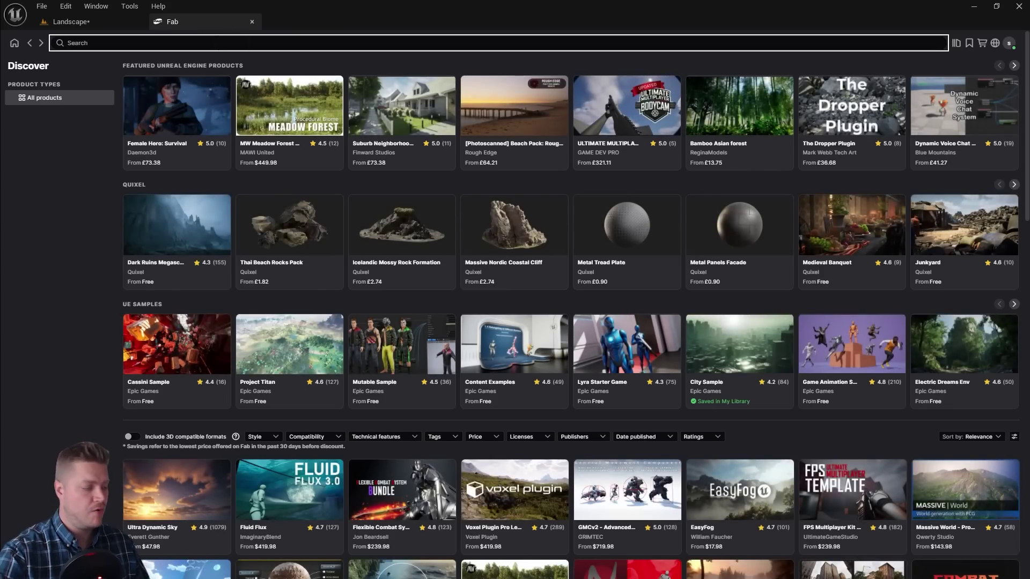
{"action": "type", "text": "dry"}
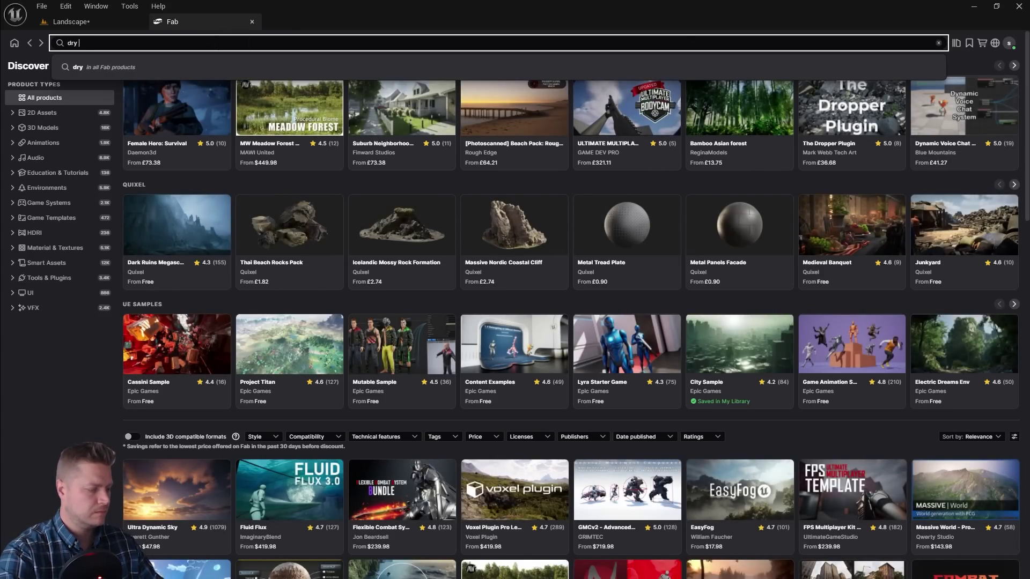
{"action": "type", "text": " grass"}
{"action": "key", "text": "Return"}
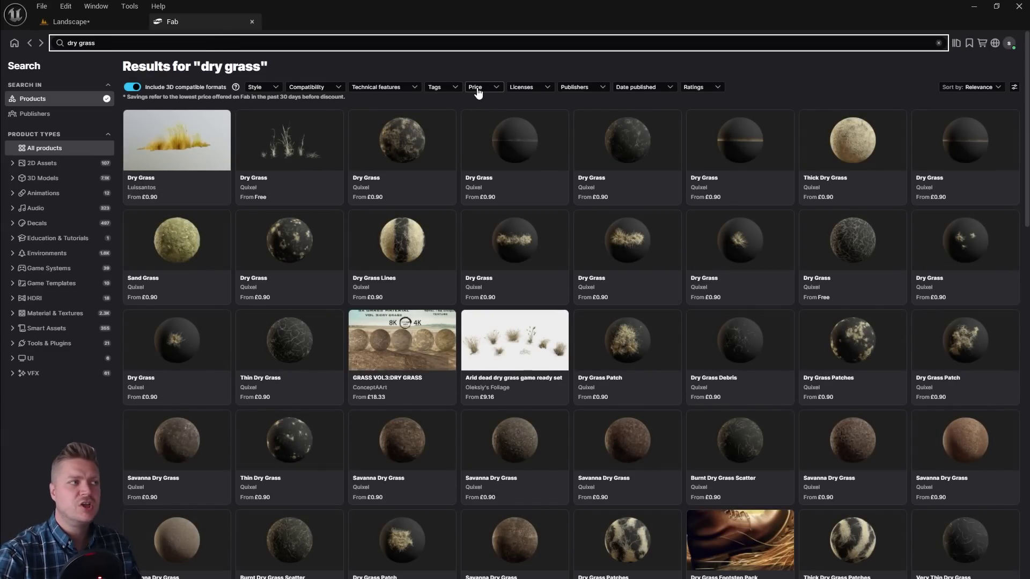
Step: Add Quixel's free Dry Grass 3D plant to the project at Low quality and close Fab
{"action": "left_click", "coordinate": [269, 140]}
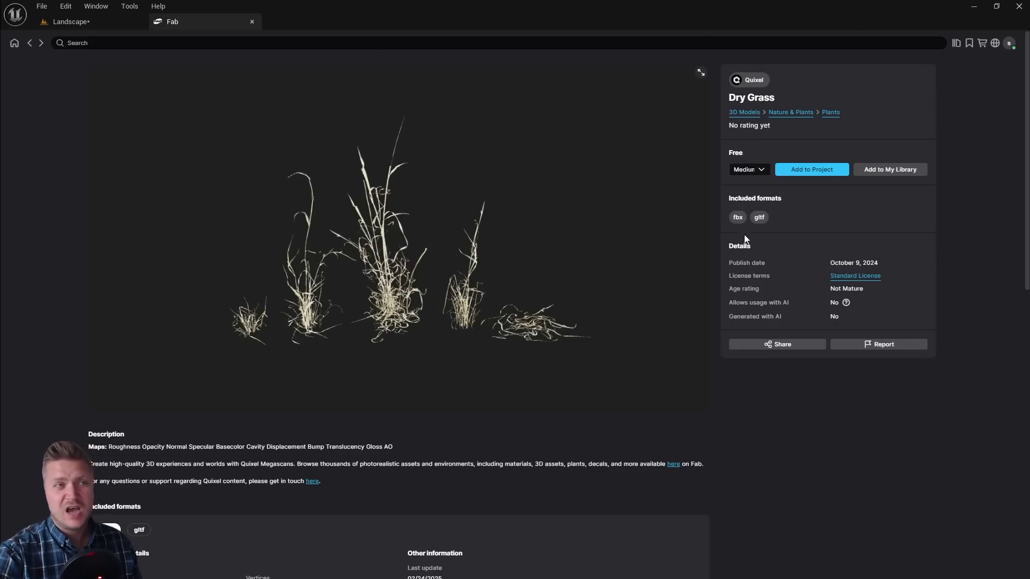
{"action": "left_click", "coordinate": [763, 170]}
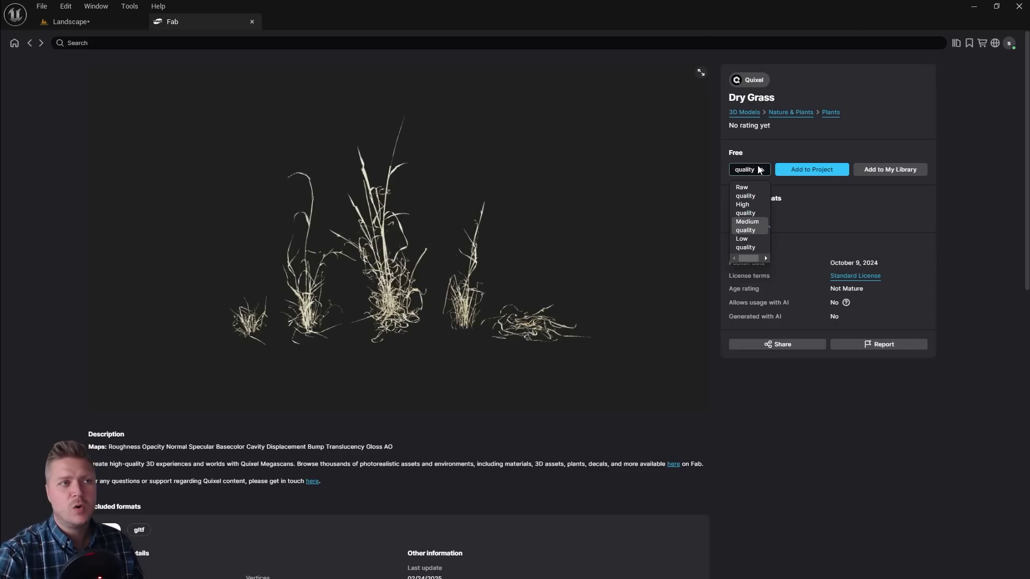
{"action": "left_click", "coordinate": [742, 244]}
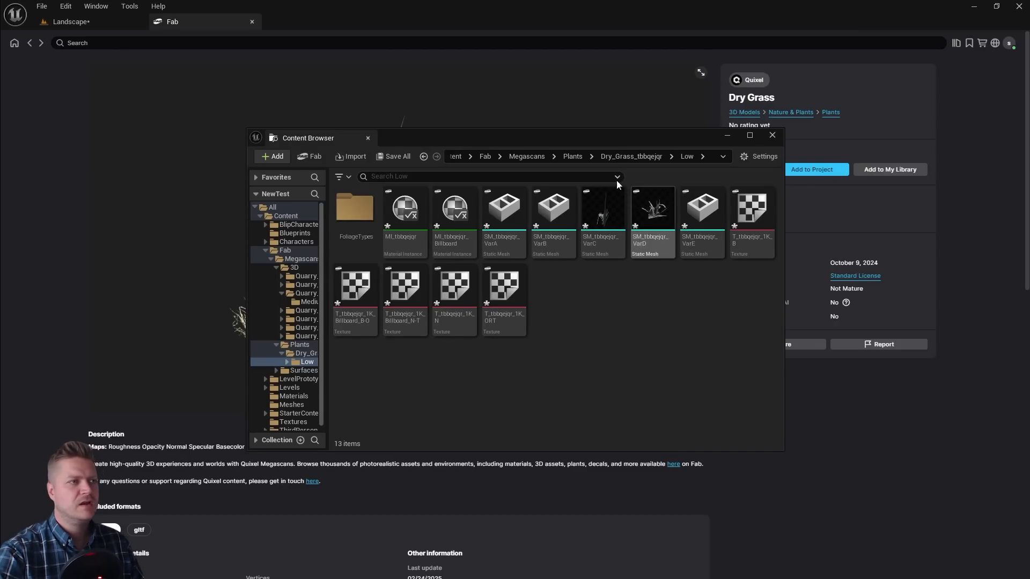
{"action": "left_click", "coordinate": [776, 138]}
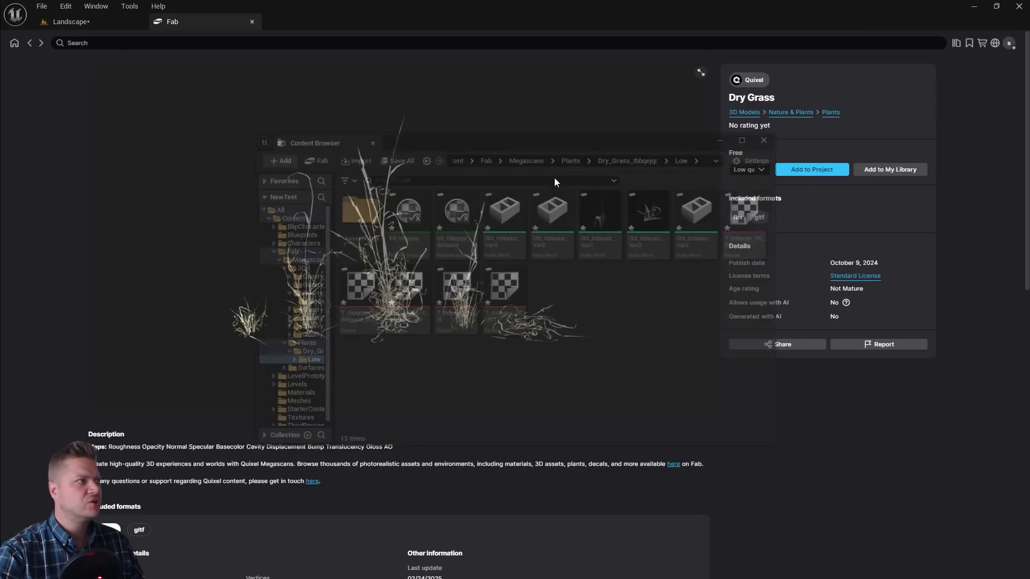
{"action": "left_click", "coordinate": [252, 22]}
Step: Browse the project content to the Low folder of Megascans > Plants > Dry_Grass_tbbqejqr
{"action": "key", "text": "ctrl+space"}
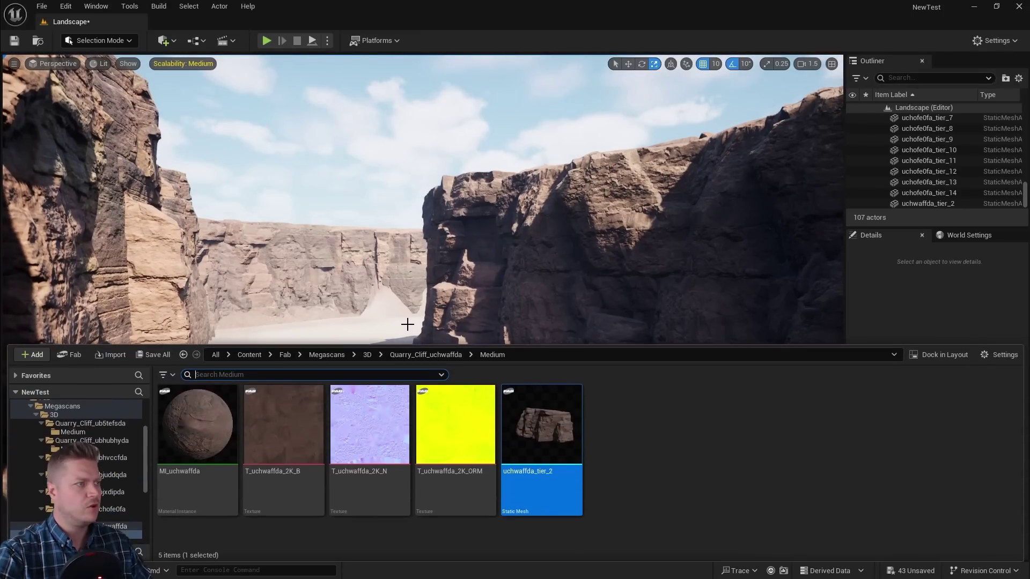
{"action": "left_click", "coordinate": [326, 355]}
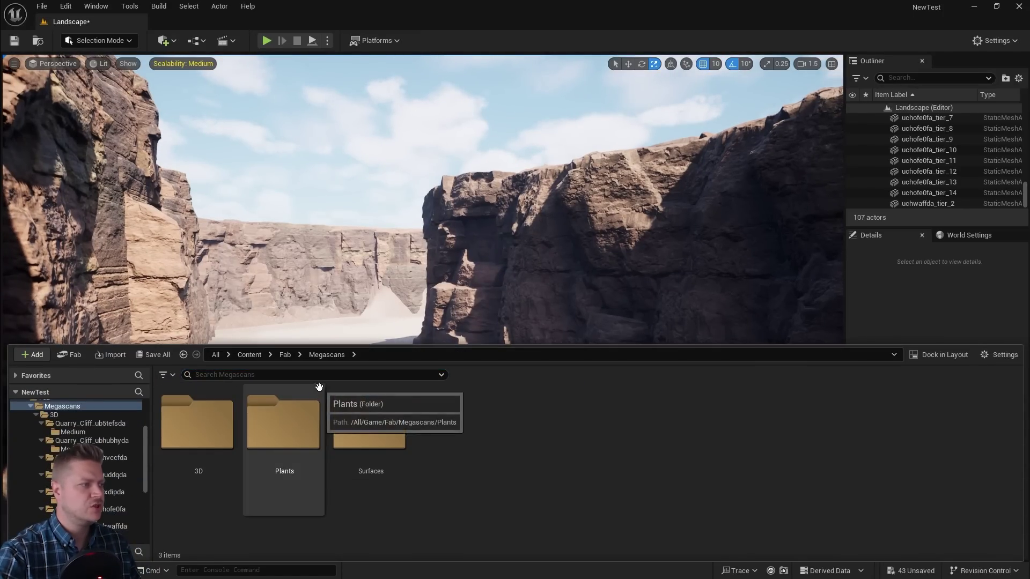
{"action": "left_click", "coordinate": [298, 468]}
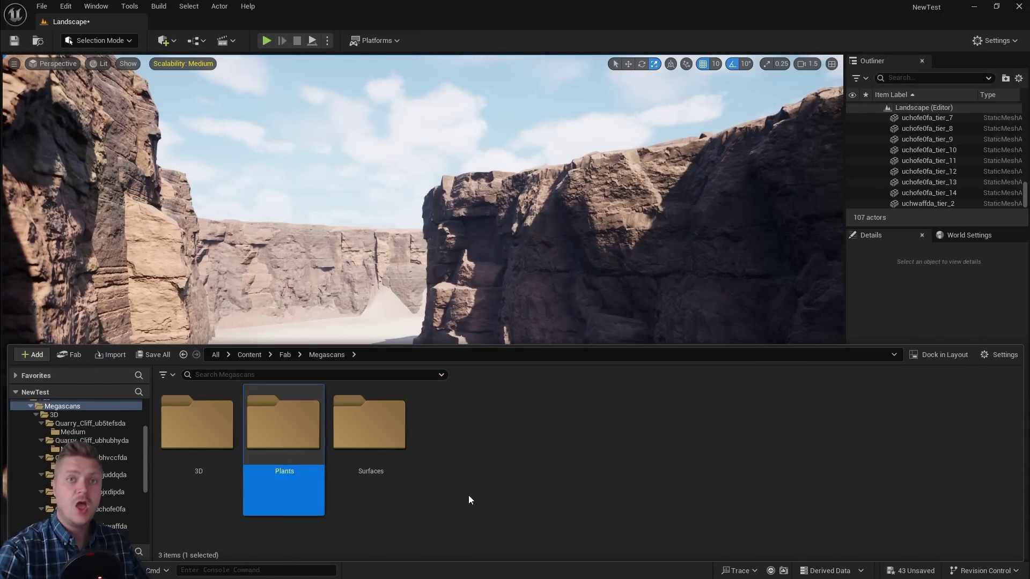
{"action": "double_click", "coordinate": [294, 420]}
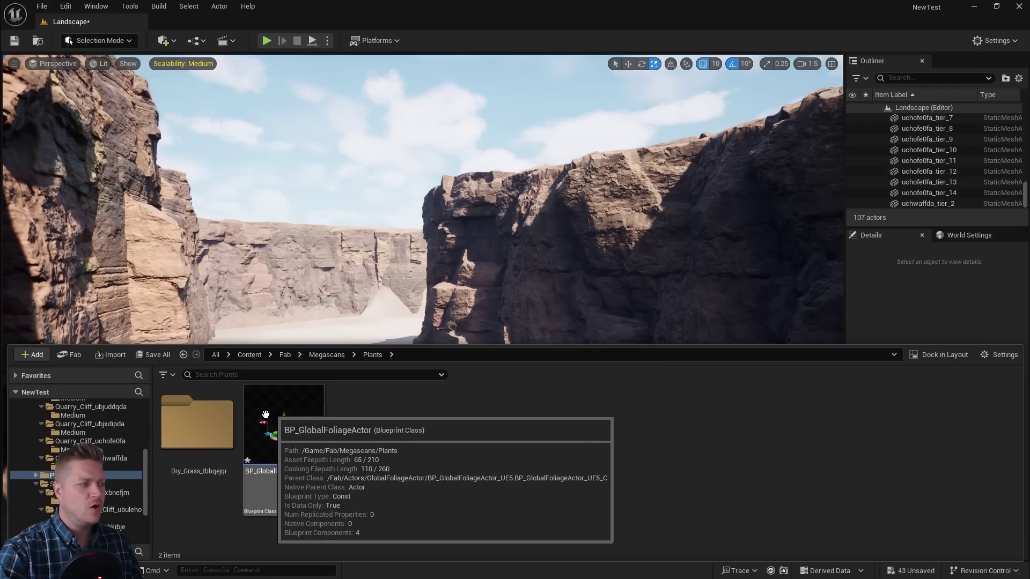
{"action": "double_click", "coordinate": [210, 425]}
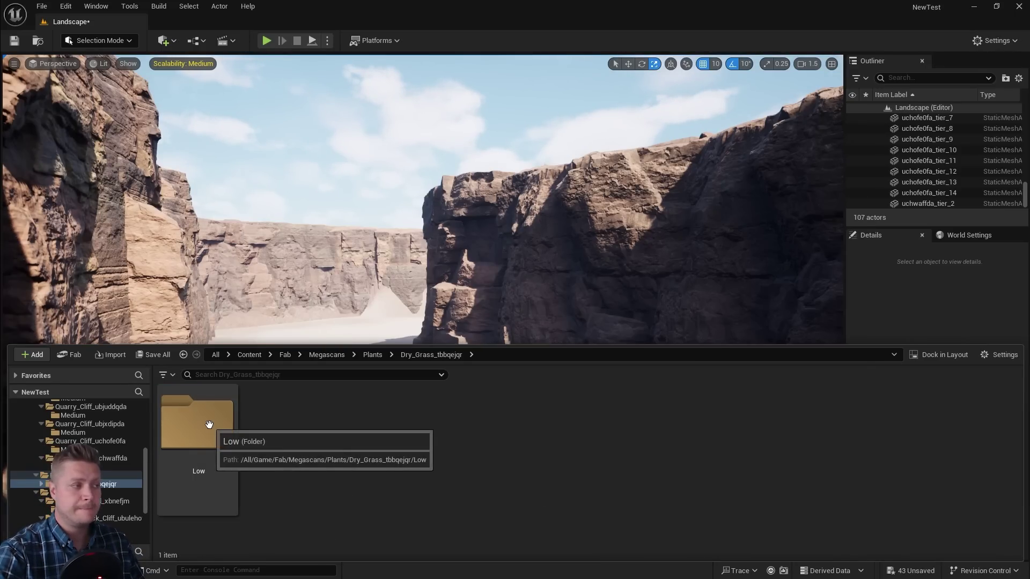
{"action": "double_click", "coordinate": [204, 422]}
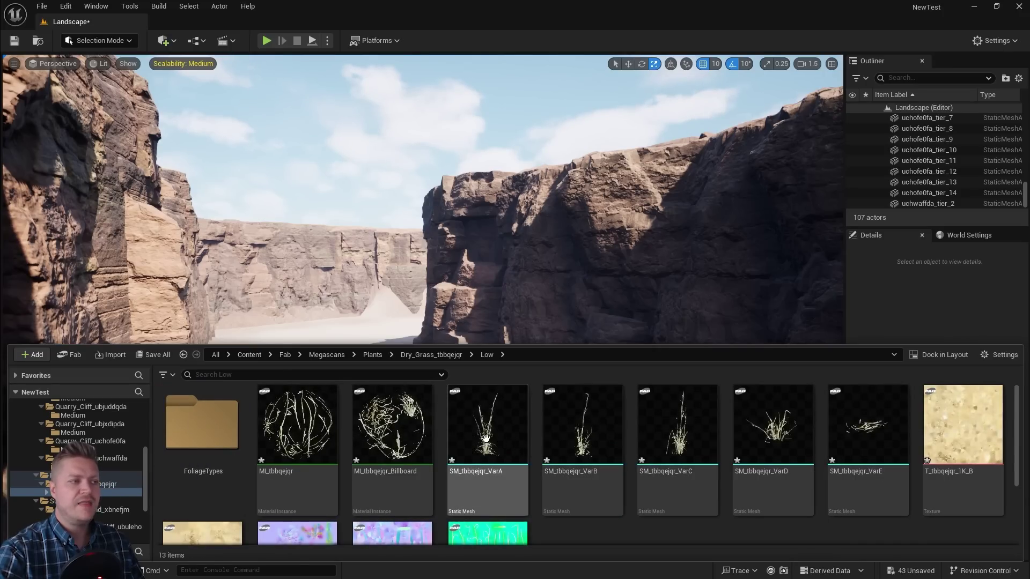
Step: Compare the grass material instances MI_tbbqejqr and MI_tbbqejqr_Billboard in the Low folder
{"action": "left_click", "coordinate": [283, 430]}
{"action": "left_click", "coordinate": [397, 424]}
{"action": "left_click", "coordinate": [296, 426]}
{"action": "left_click", "coordinate": [407, 429]}
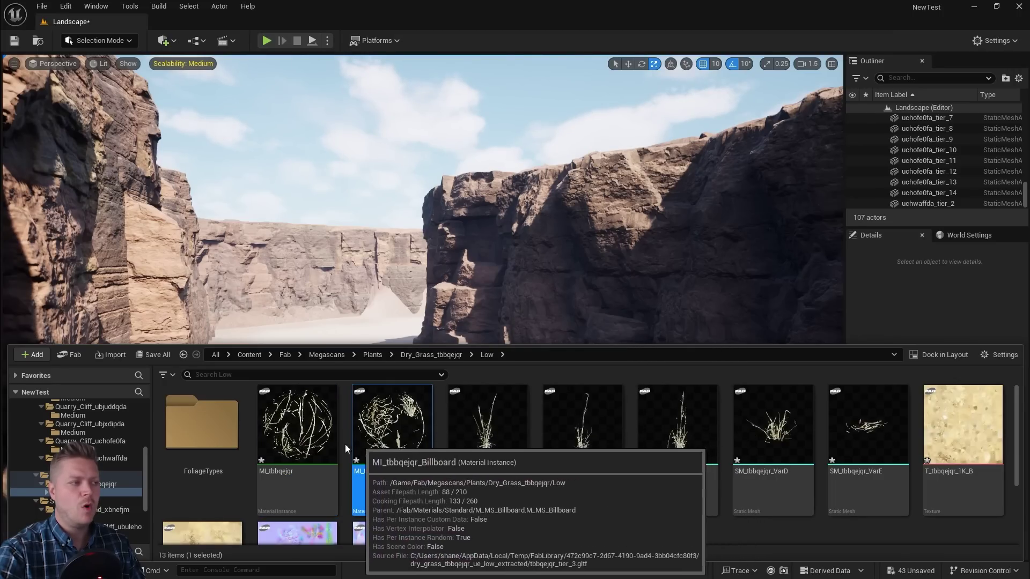
{"action": "left_click", "coordinate": [297, 429]}
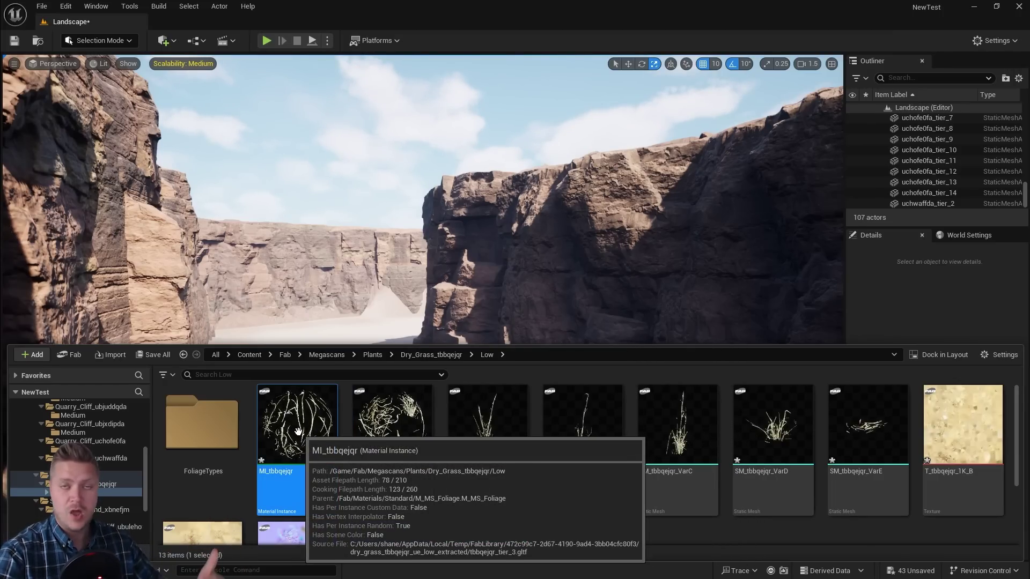
{"action": "left_click", "coordinate": [367, 415]}
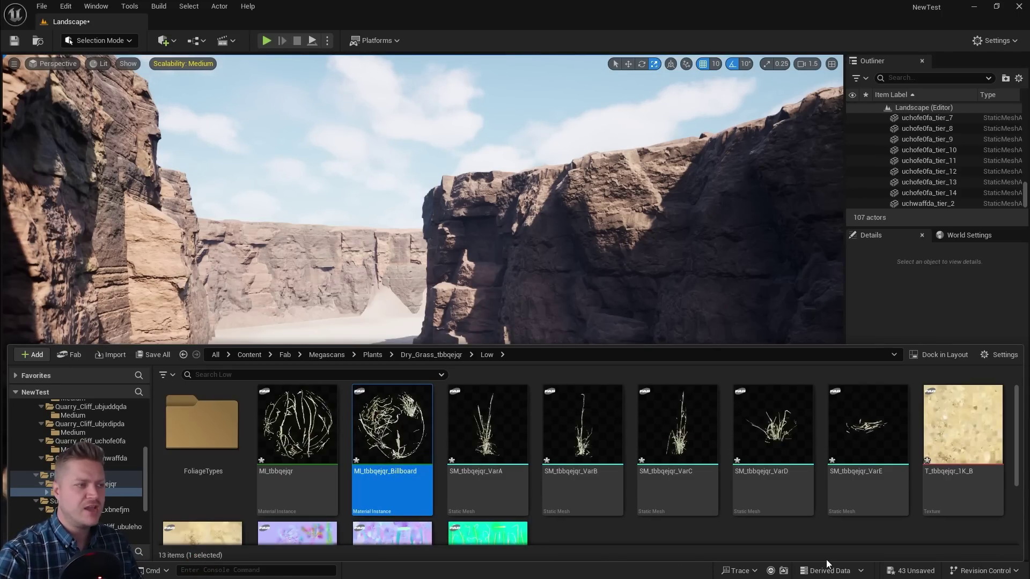
Step: Open the static mesh SM_tbbqejqr_VarD and examine the grass clump up close from several sides
{"action": "double_click", "coordinate": [772, 432]}
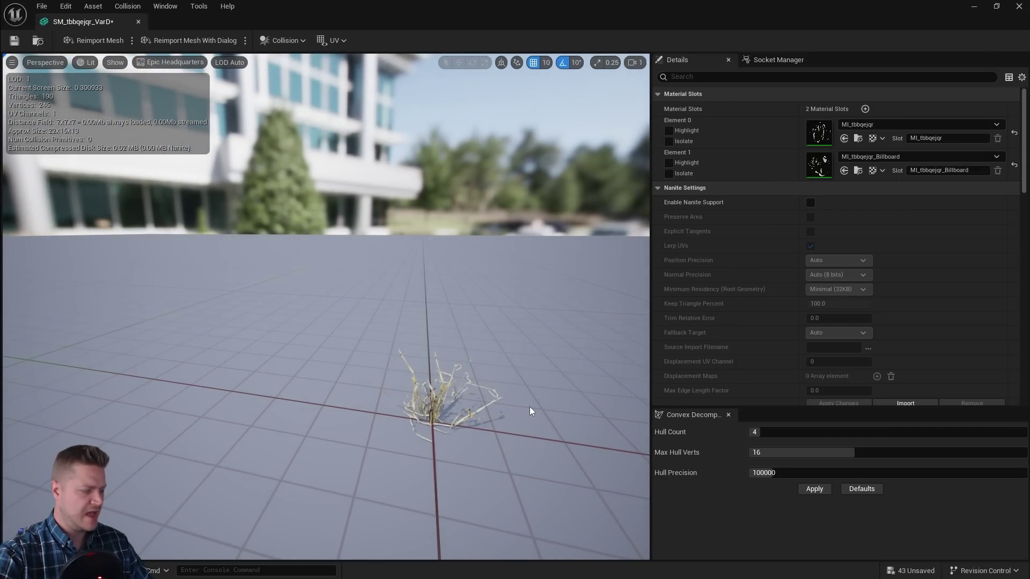
{"action": "key", "text": "d"}
{"action": "right_click_drag", "start_coordinate": [530, 406], "coordinate": [552, 407]}
{"action": "key", "text": "a"}
{"action": "key", "text": "d"}
{"action": "right_click_drag", "start_coordinate": [439, 416], "coordinate": [384, 417]}
{"action": "key", "text": "f"}
{"action": "left_click_drag", "start_coordinate": [439, 418], "coordinate": [852, 414], "text": "alt"}
{"action": "left_click_drag", "start_coordinate": [557, 422], "coordinate": [590, 425]}
Step: Preview the grass mesh at LOD 2 and inspect its simplified geometry from different angles
{"action": "scroll", "coordinate": [852, 337], "scroll_direction": "down", "scroll_amount": 3}
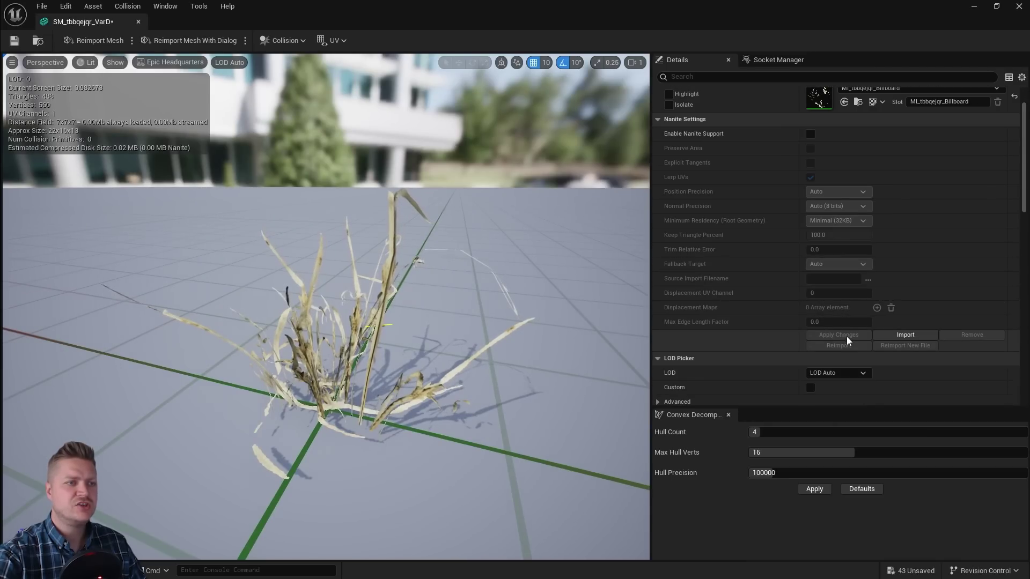
{"action": "scroll", "coordinate": [849, 335], "scroll_direction": "down", "scroll_amount": 6}
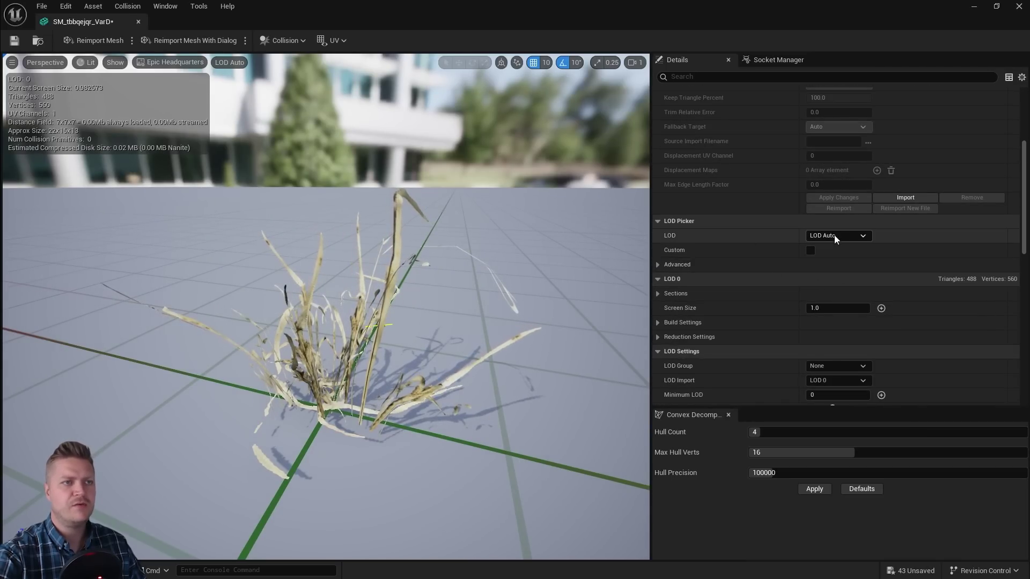
{"action": "left_click", "coordinate": [834, 239]}
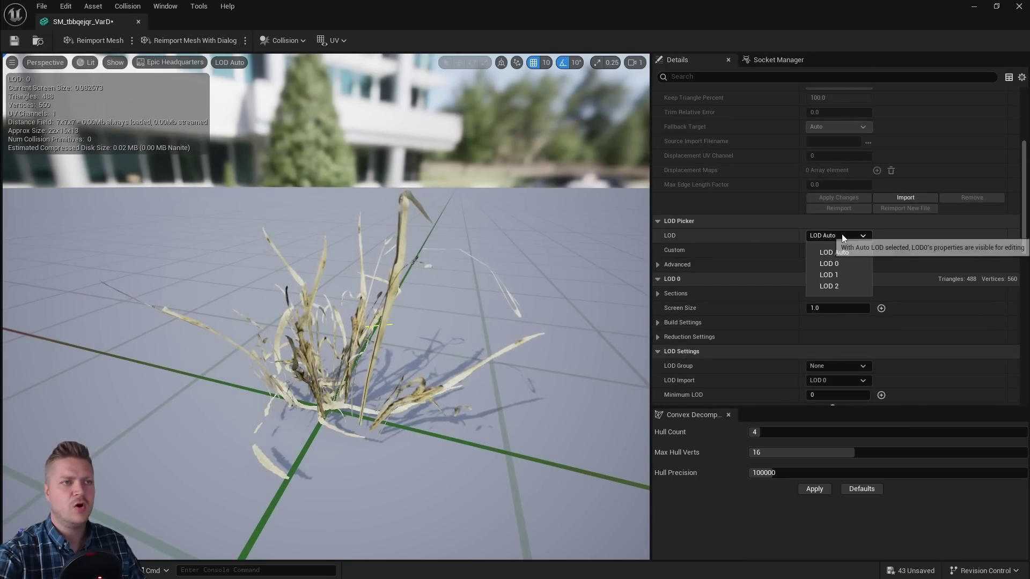
{"action": "left_click", "coordinate": [832, 287]}
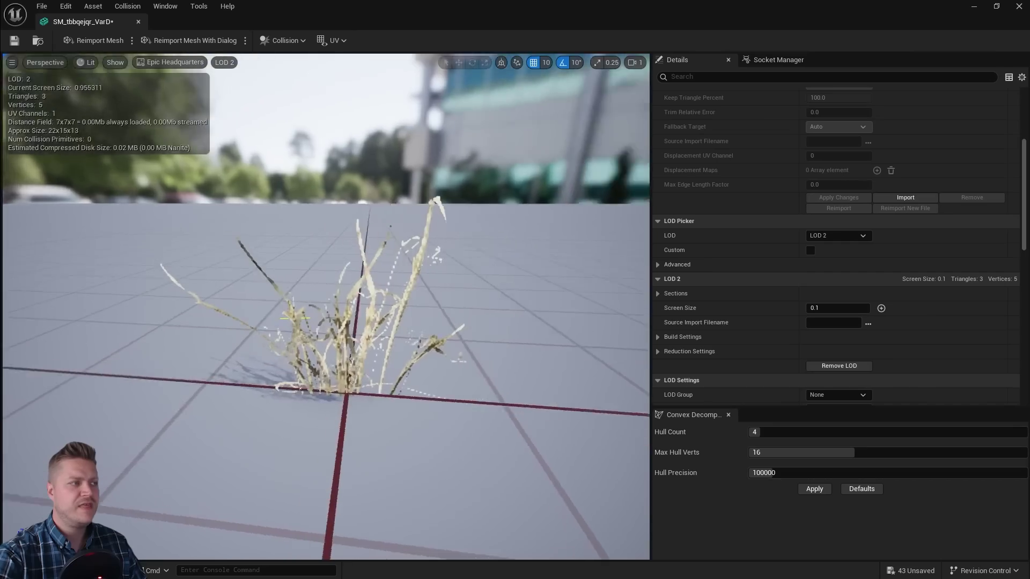
{"action": "left_click_drag", "start_coordinate": [332, 321], "coordinate": [126, 322]}
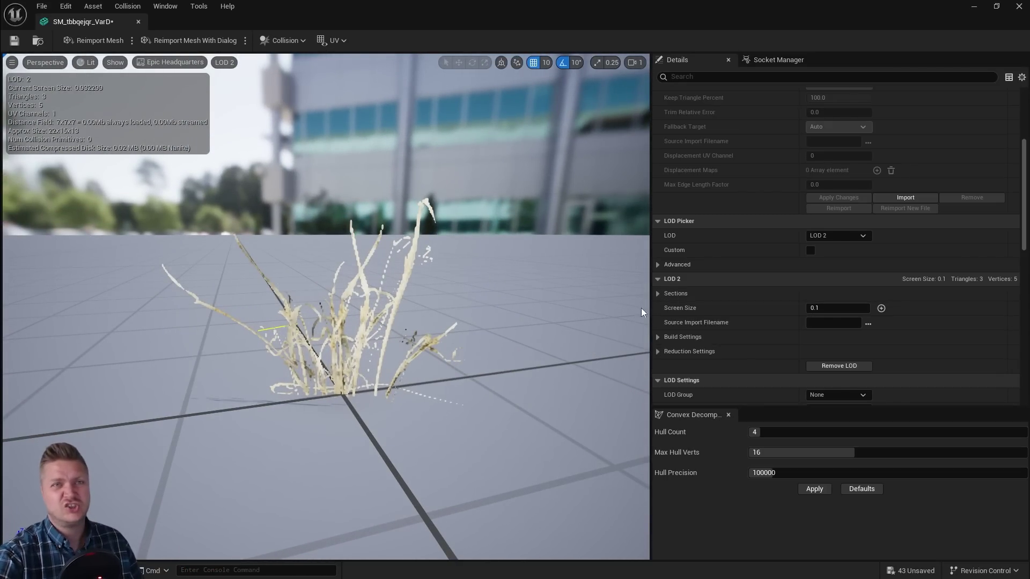
Step: Return the mesh preview to LOD Auto, check the grass from a distance and close the mesh editor
{"action": "left_click", "coordinate": [838, 235]}
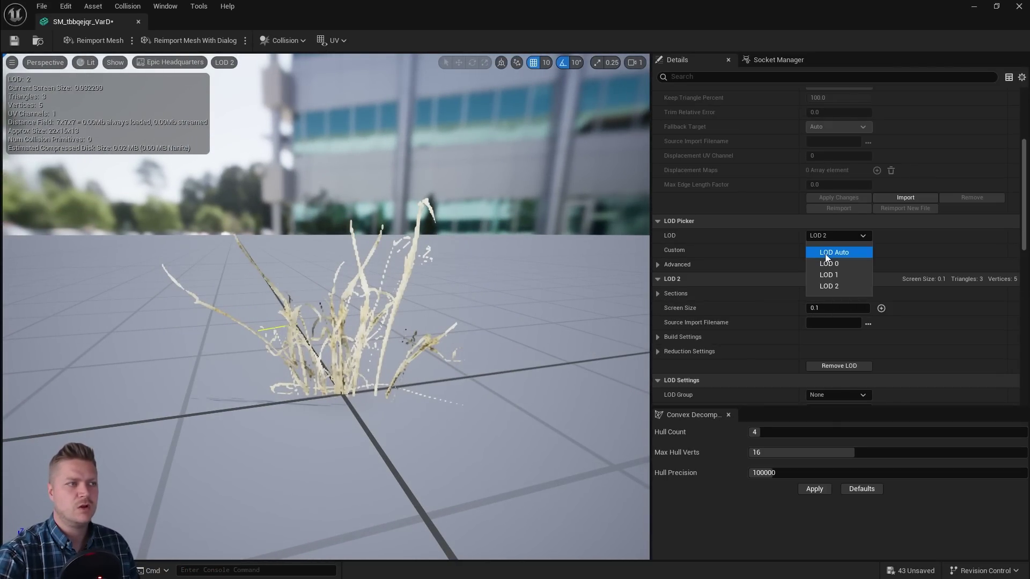
{"action": "left_click", "coordinate": [825, 250]}
{"action": "left_click_drag", "start_coordinate": [371, 364], "coordinate": [369, 417]}
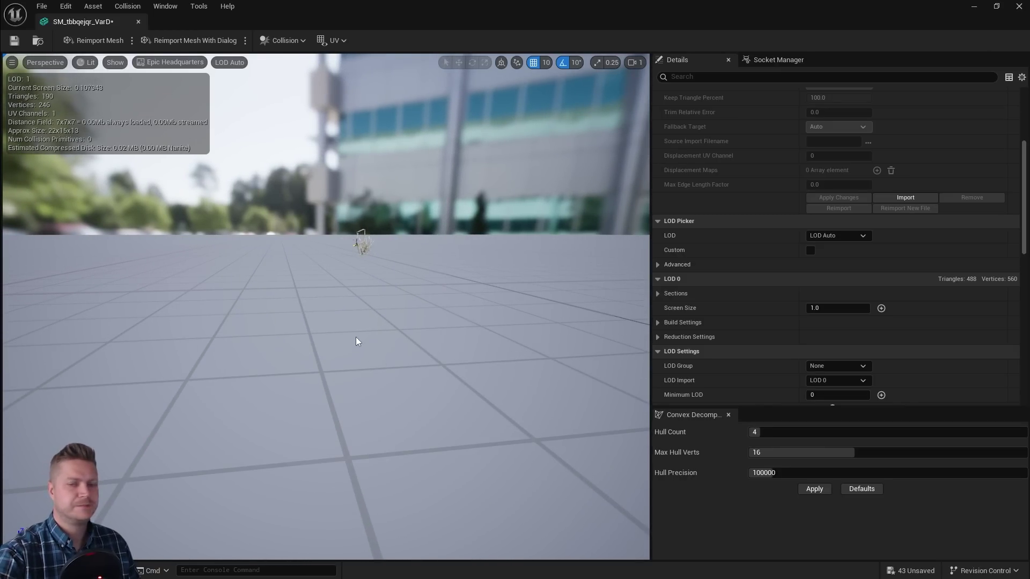
{"action": "left_click", "coordinate": [138, 22]}
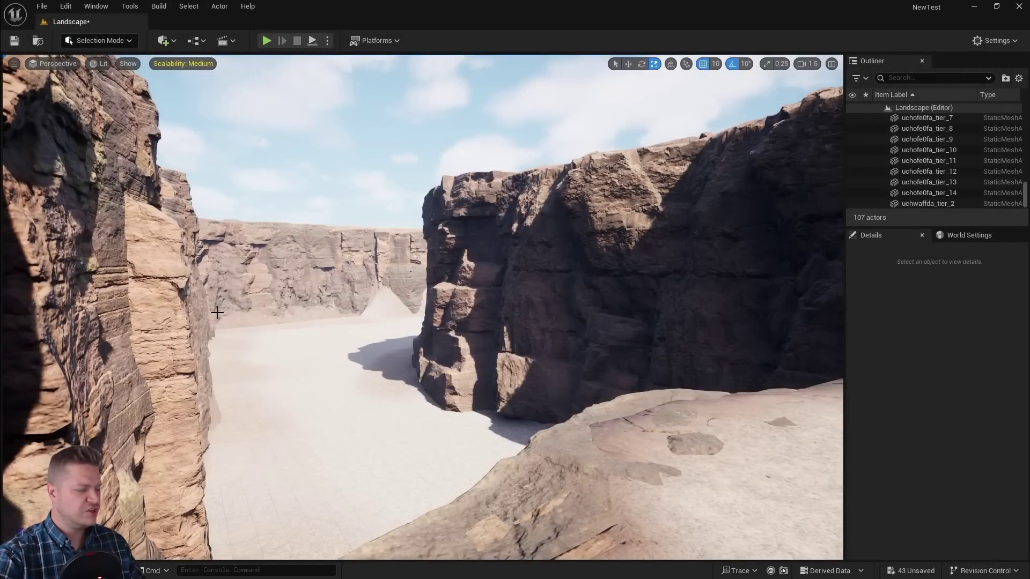
Step: Save all unsaved project content, keeping every listed asset selected
{"action": "key", "text": "ctrl+space"}
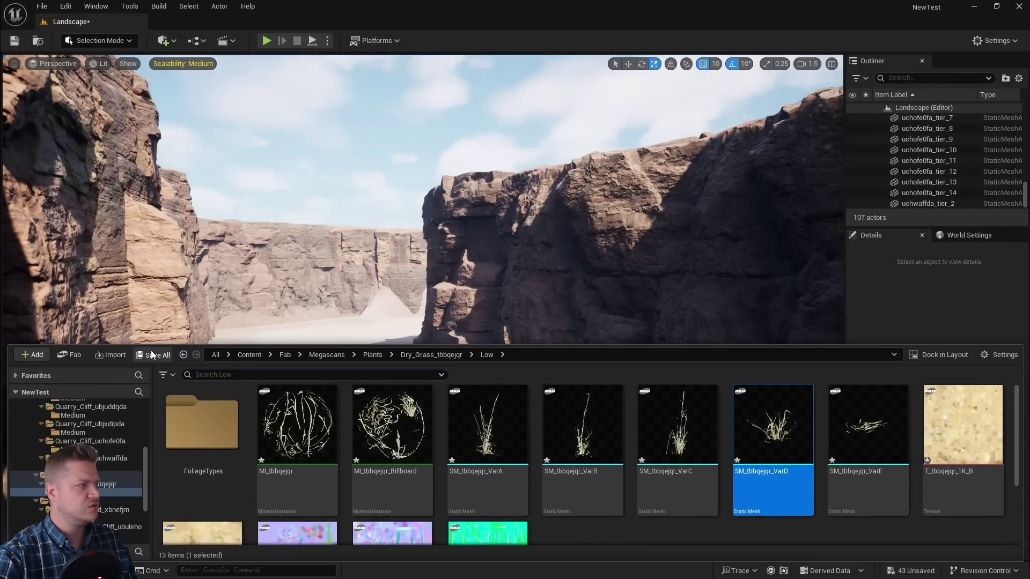
{"action": "left_click", "coordinate": [152, 355]}
{"action": "scroll", "coordinate": [487, 289], "scroll_direction": "down", "scroll_amount": 10}
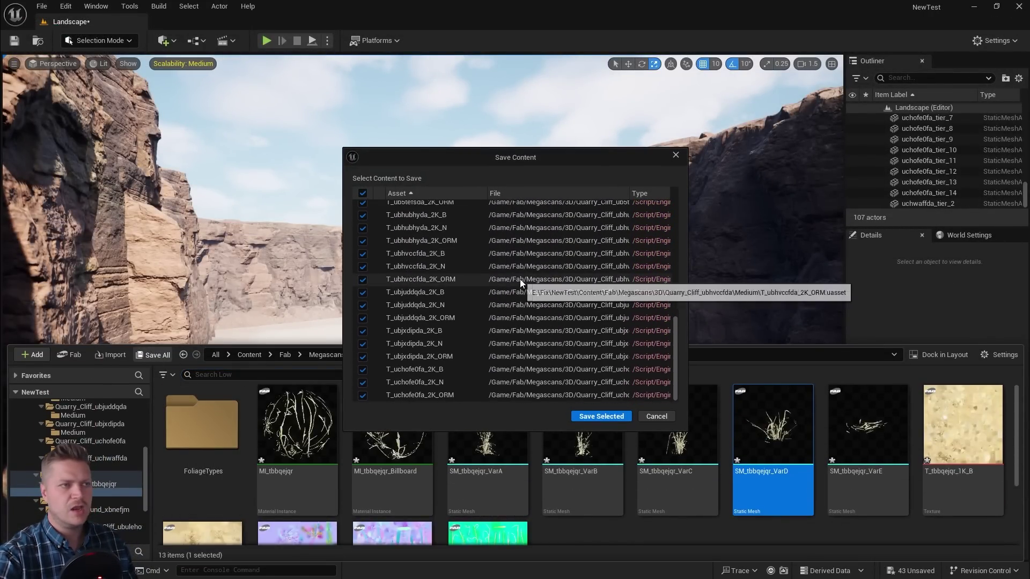
{"action": "scroll", "coordinate": [520, 279], "scroll_direction": "up", "scroll_amount": 10}
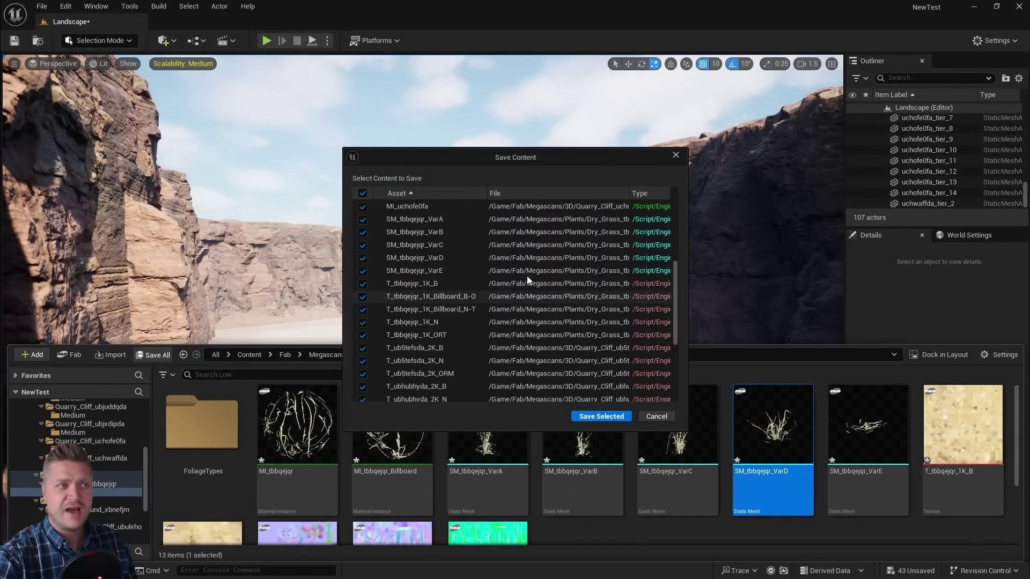
{"action": "left_click", "coordinate": [602, 416]}
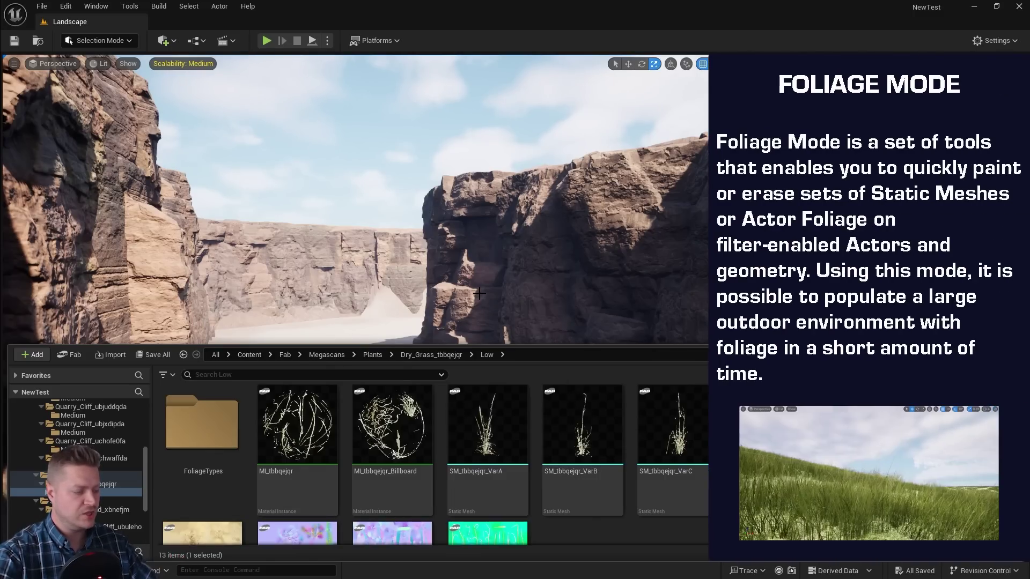
Step: Hide the content drawer and switch the level editor to Foliage mode
{"action": "key", "text": "ctrl+space"}
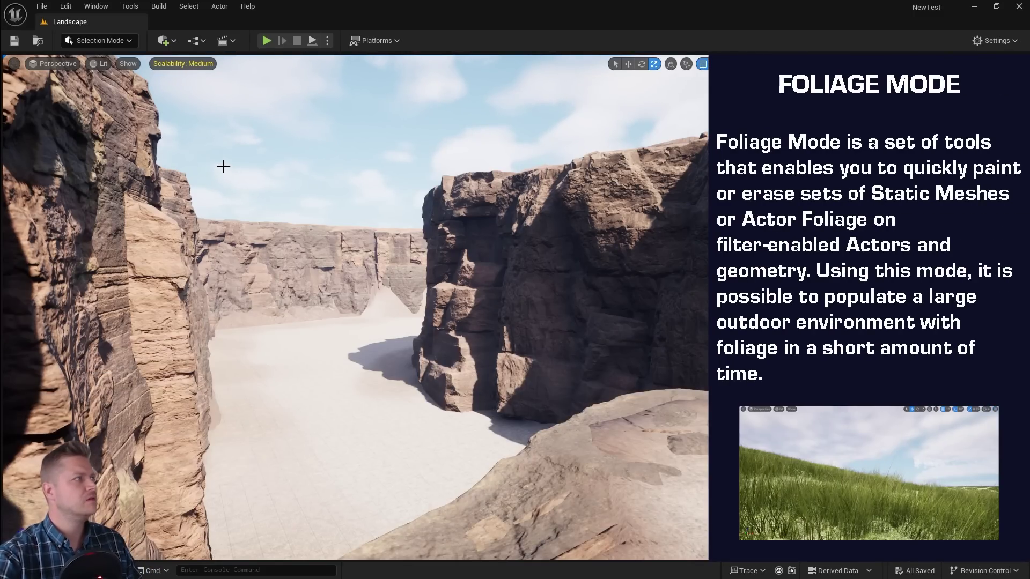
{"action": "left_click", "coordinate": [94, 42]}
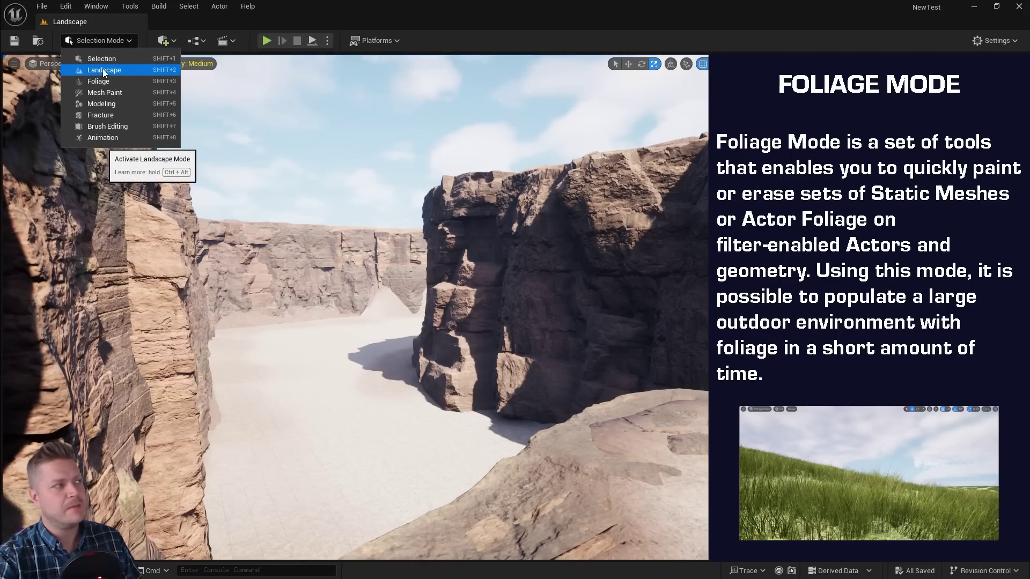
{"action": "left_click", "coordinate": [127, 82]}
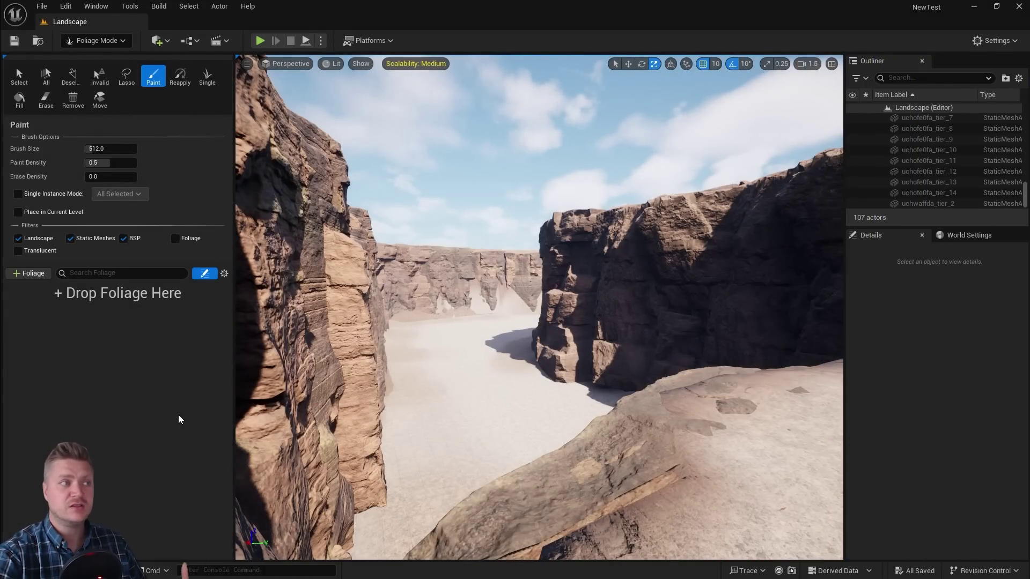
Step: Add the five dry grass static meshes, SM_tbbqejqr_VarA through SM_tbbqejqr_VarE, to the foliage list
{"action": "key", "text": "ctrl+space"}
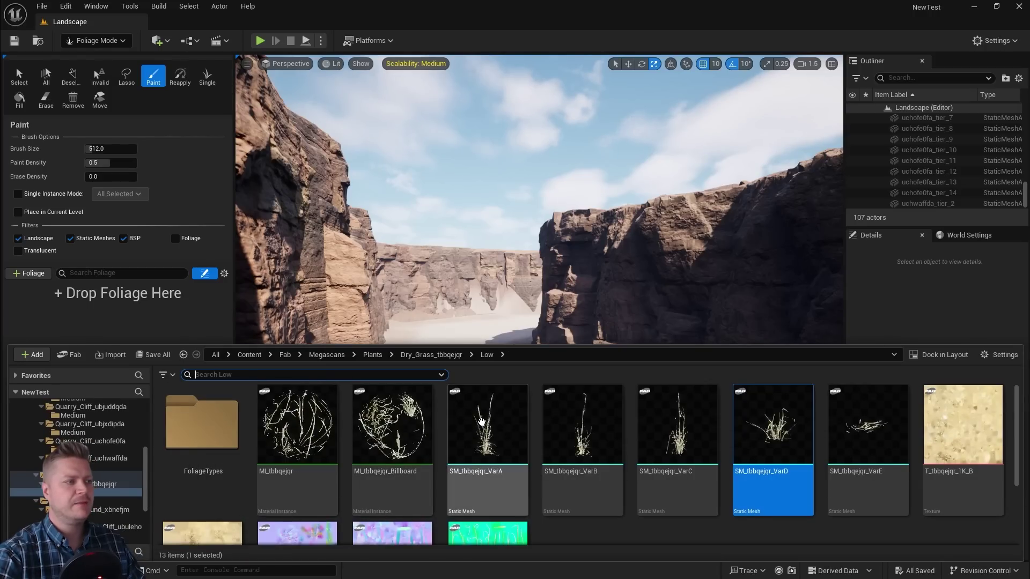
{"action": "left_click", "coordinate": [482, 423]}
{"action": "left_click", "coordinate": [596, 446], "text": "ctrl"}
{"action": "left_click", "coordinate": [685, 435], "text": "ctrl"}
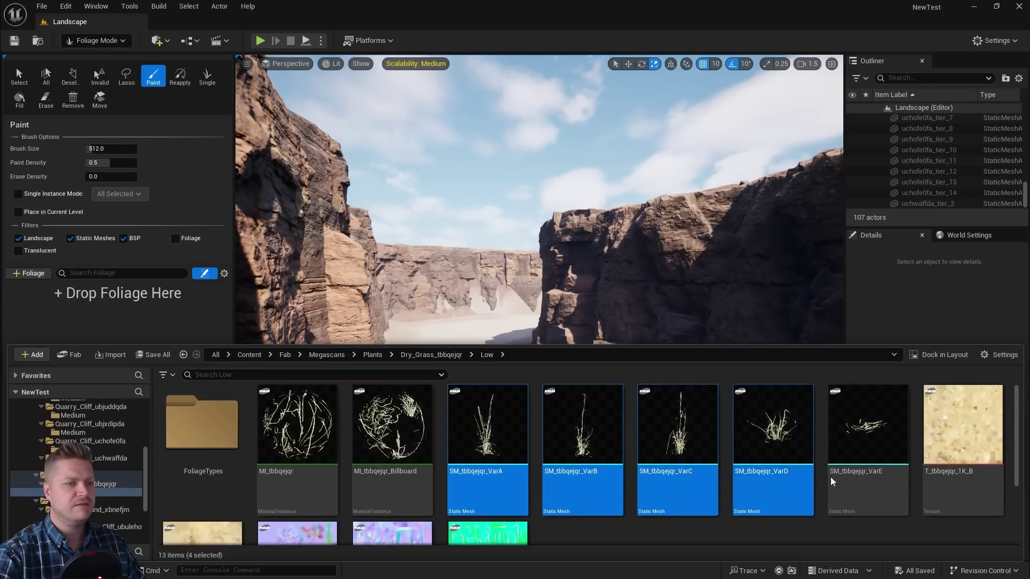
{"action": "left_click", "coordinate": [845, 481], "text": "ctrl"}
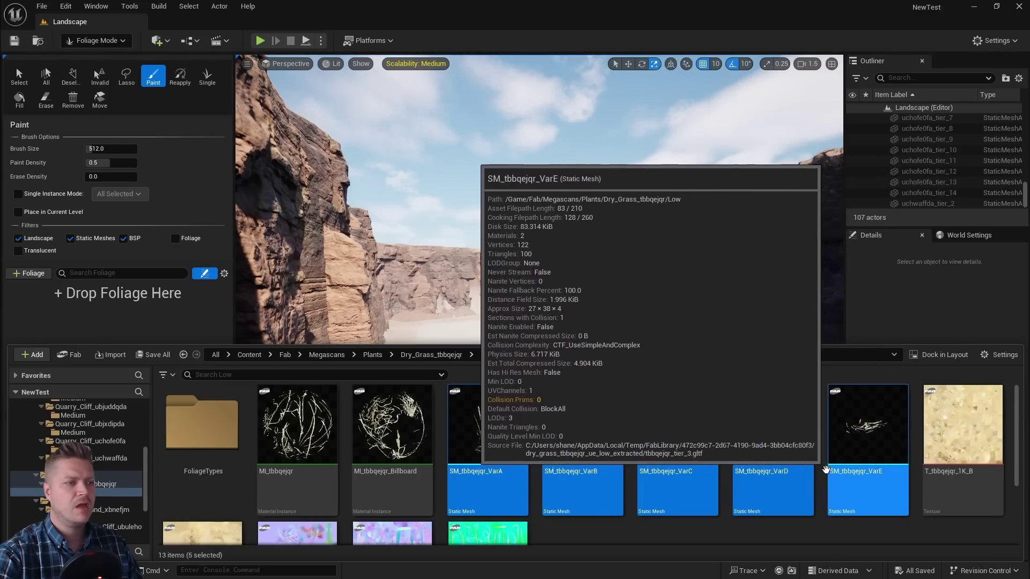
{"action": "mouse_move", "coordinate": [826, 441]}
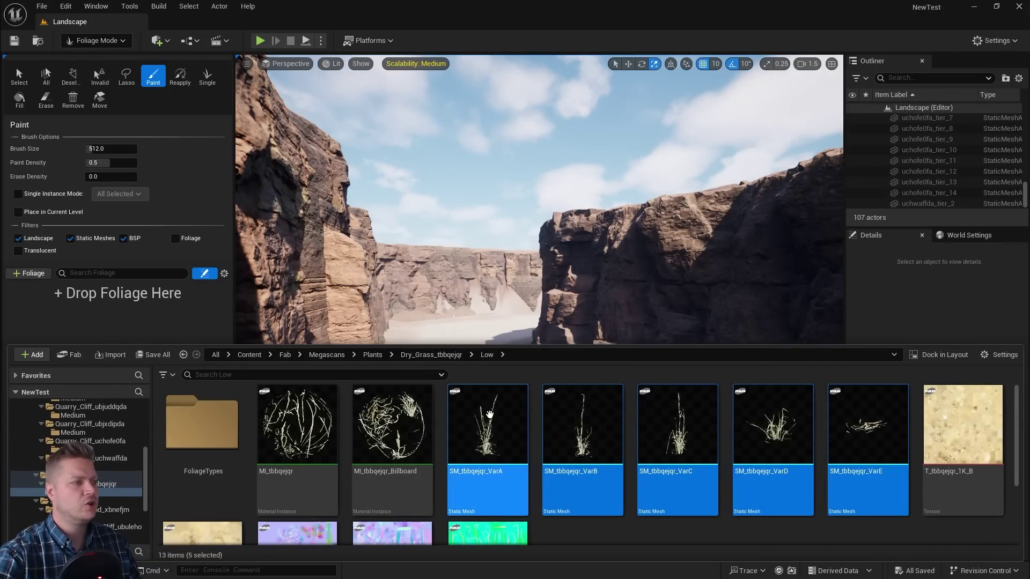
{"action": "left_click_drag", "start_coordinate": [493, 414], "coordinate": [35, 320]}
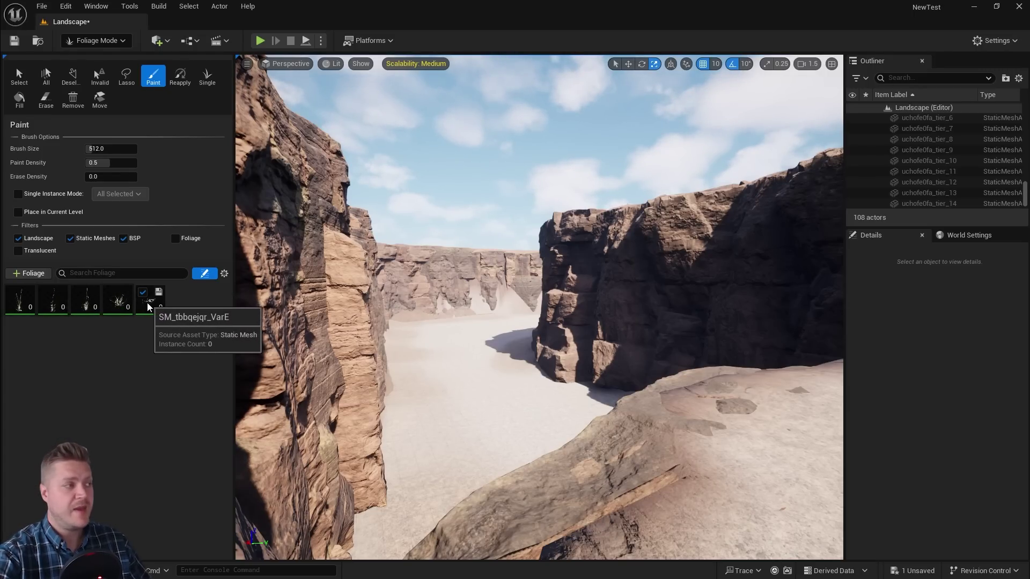
Step: Select all five dry grass foliage types together so their settings can be edited at once
{"action": "left_click", "coordinate": [20, 299]}
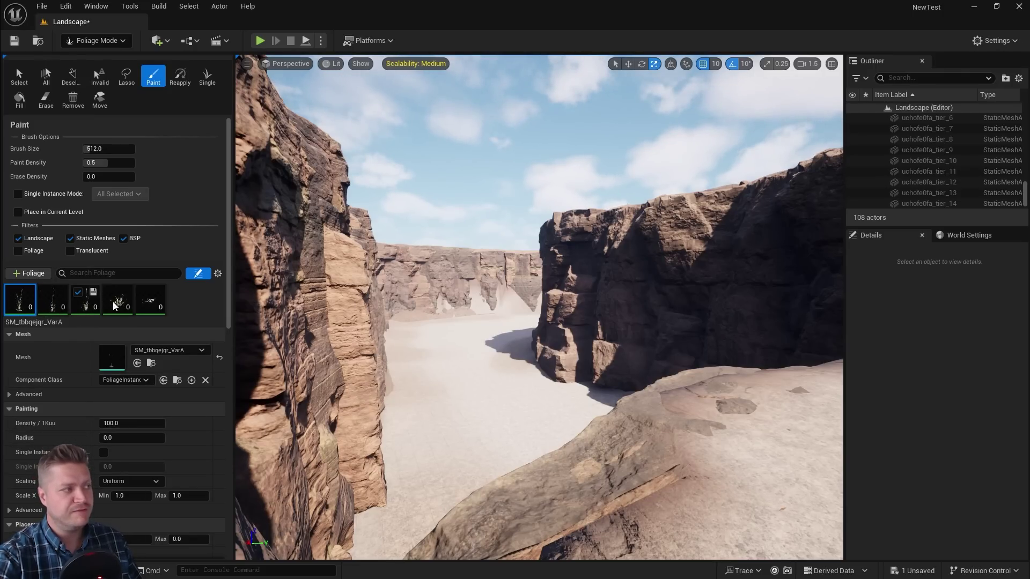
{"action": "left_click", "coordinate": [49, 307], "text": "ctrl"}
{"action": "left_click", "coordinate": [118, 304], "text": "ctrl"}
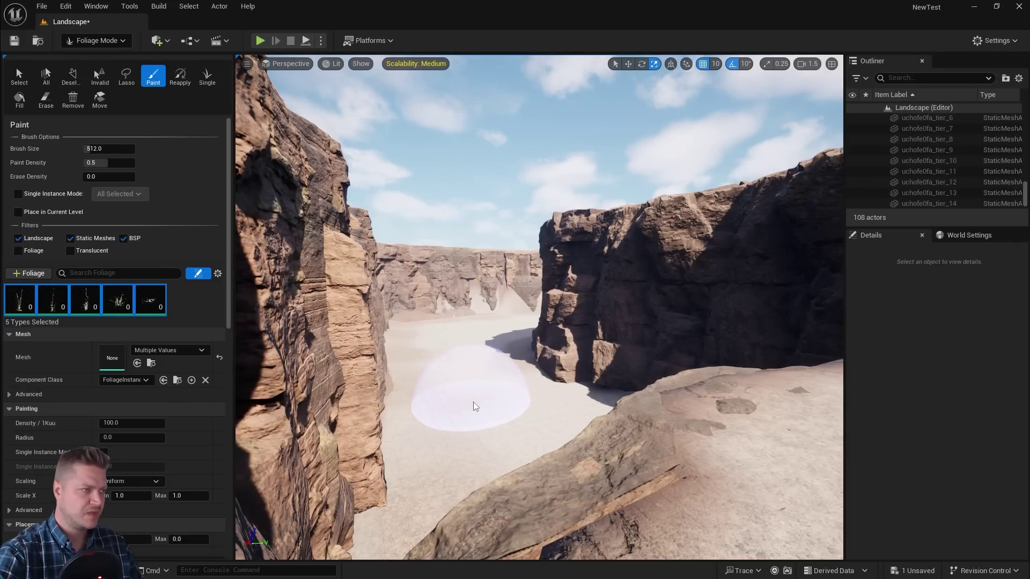
Step: Try painting a test patch of the five grasses on the open canyon floor, and undo it after a close look
{"action": "key", "text": "w"}
{"action": "mouse_move", "coordinate": [475, 408]}
{"action": "right_mouse_down"}
{"action": "mouse_move", "coordinate": [484, 410]}
{"action": "mouse_move", "coordinate": [461, 445]}
{"action": "mouse_move", "coordinate": [465, 393]}
{"action": "right_mouse_up"}
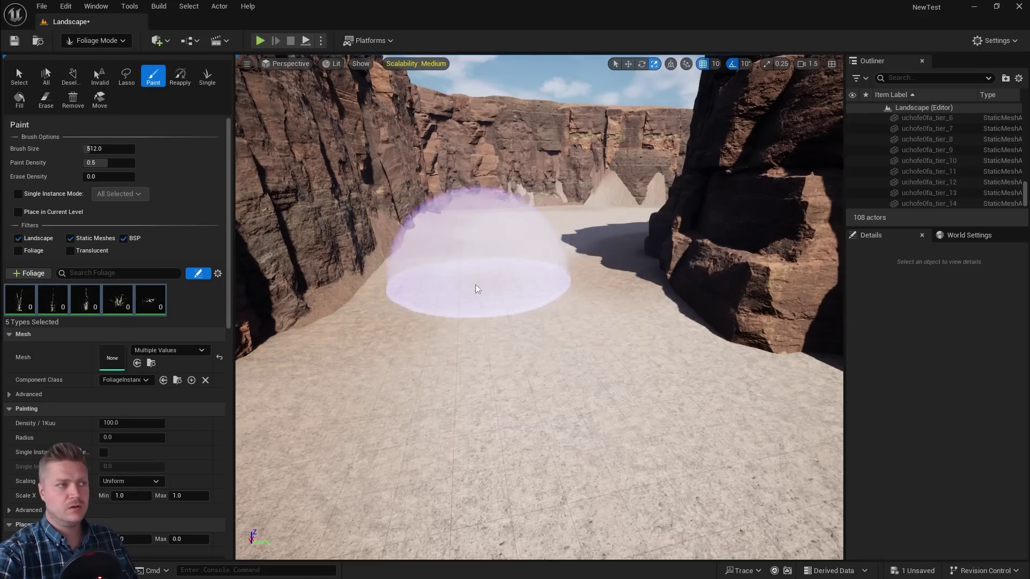
{"action": "left_click", "coordinate": [519, 332]}
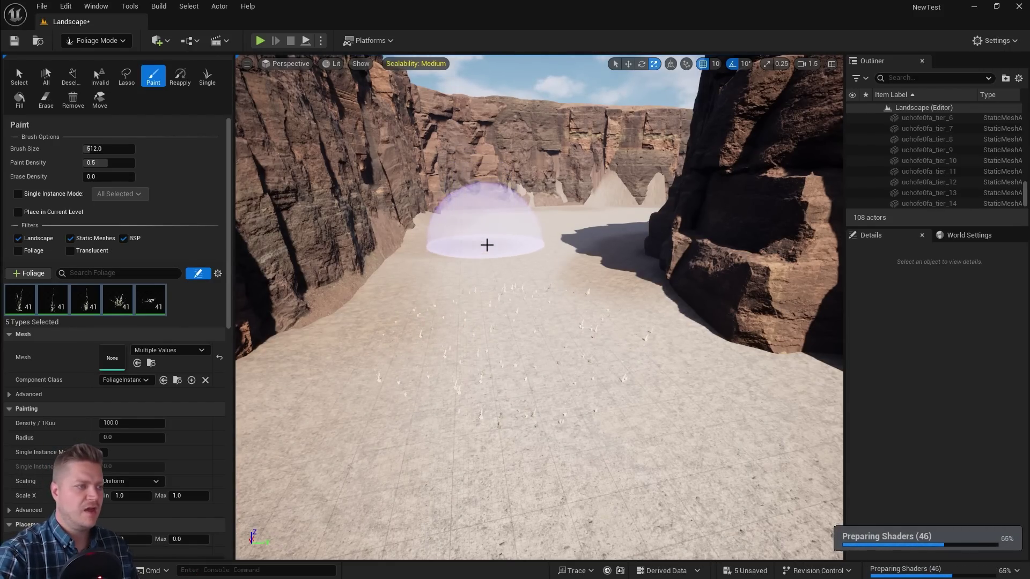
{"action": "key", "text": "w"}
{"action": "mouse_move", "coordinate": [486, 244]}
{"action": "right_mouse_down"}
{"action": "mouse_move", "coordinate": [479, 277]}
{"action": "mouse_move", "coordinate": [472, 271]}
{"action": "mouse_move", "coordinate": [486, 242]}
{"action": "right_mouse_up"}
{"action": "key", "text": "w"}
{"action": "key", "text": "w"}
{"action": "key", "text": "s"}
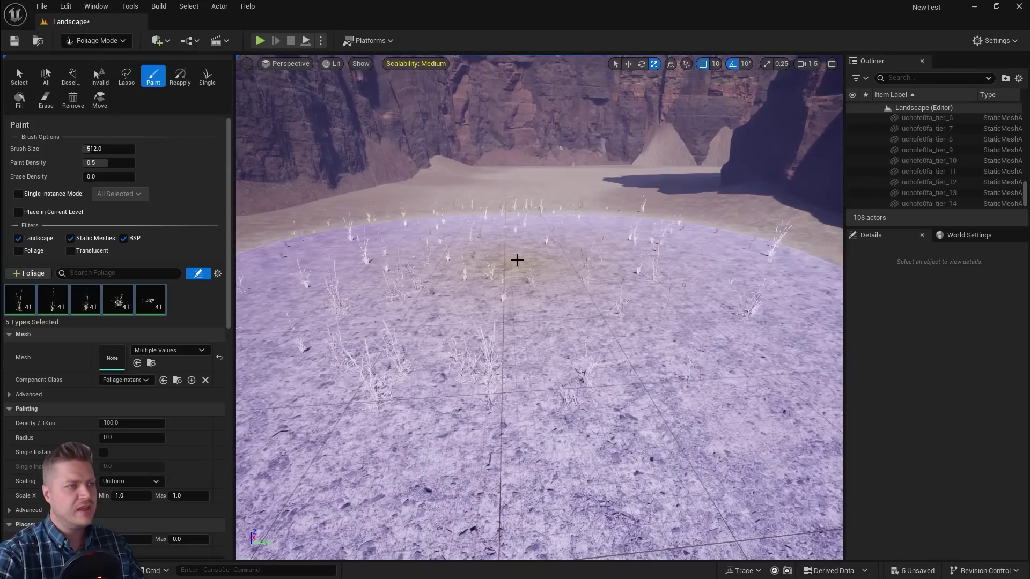
{"action": "key", "text": "ctrl+z"}
{"action": "key", "text": "ctrl+z"}
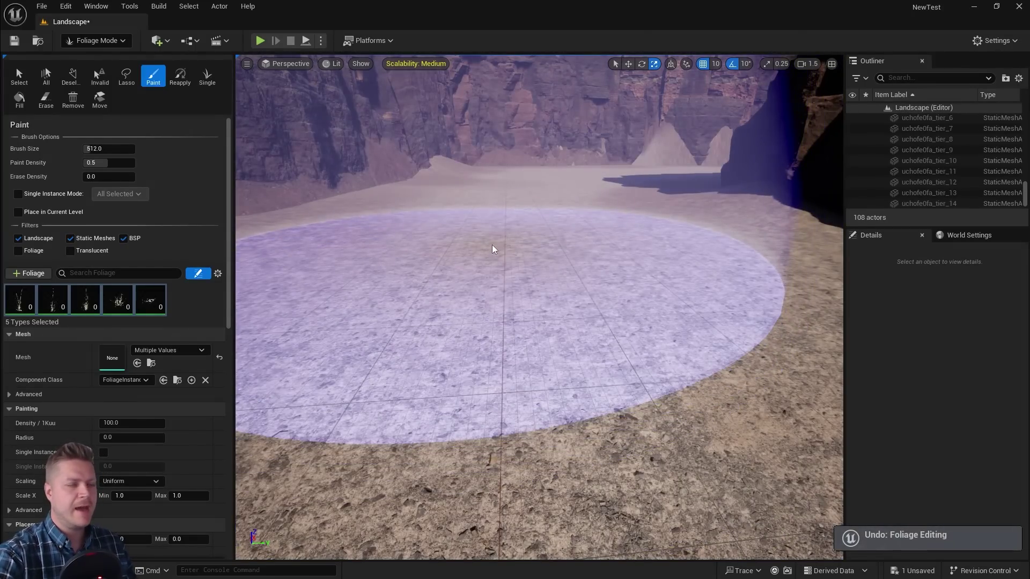
Step: Set the selected grasses' density to 120 and their Scale X range to a minimum of 0.5 and a maximum of 1.5
{"action": "scroll", "coordinate": [492, 248], "scroll_direction": "up", "scroll_amount": 3}
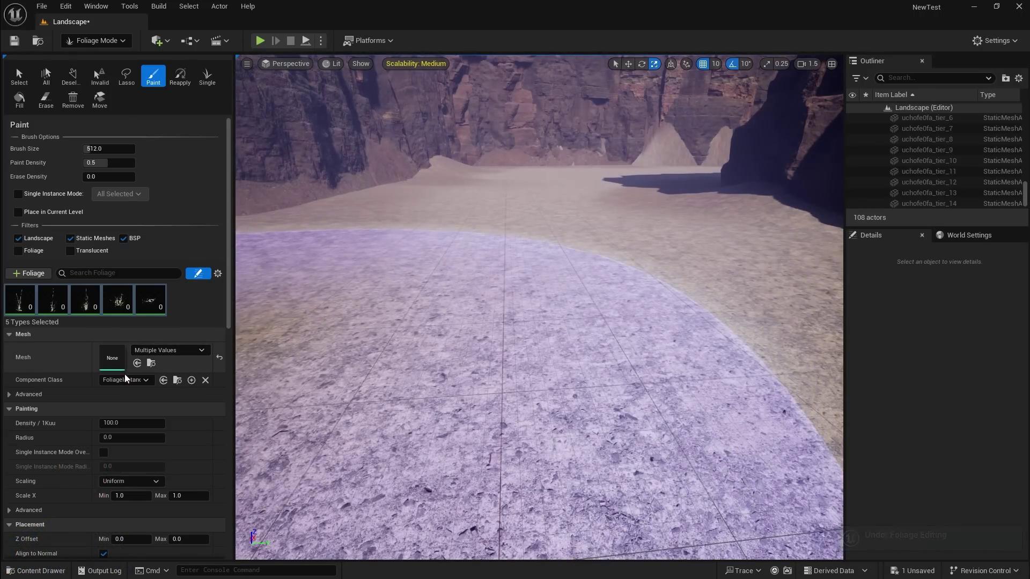
{"action": "scroll", "coordinate": [117, 406], "scroll_direction": "down", "scroll_amount": 1}
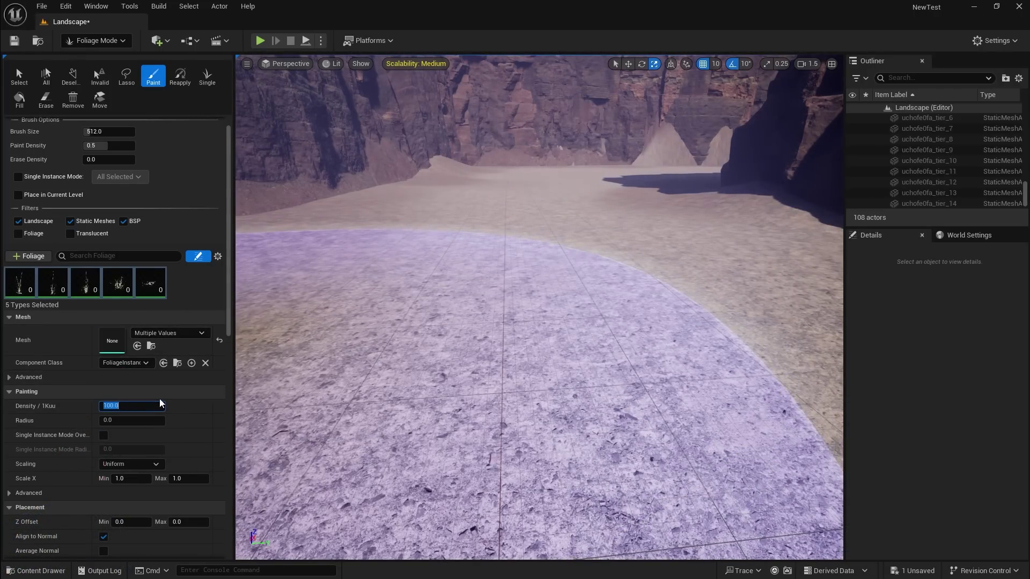
{"action": "type", "text": "120"}
{"action": "key", "text": "Return"}
{"action": "mouse_move", "coordinate": [48, 406]}
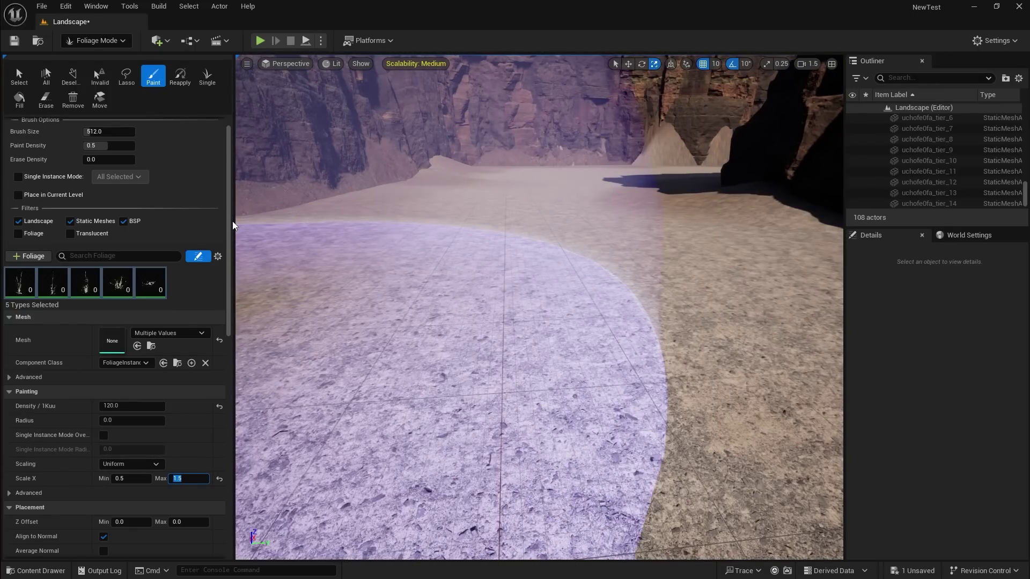
Step: Turn off Cast Shadow in the instance settings of the five selected grass types
{"action": "left_click_drag", "start_coordinate": [228, 221], "coordinate": [236, 428]}
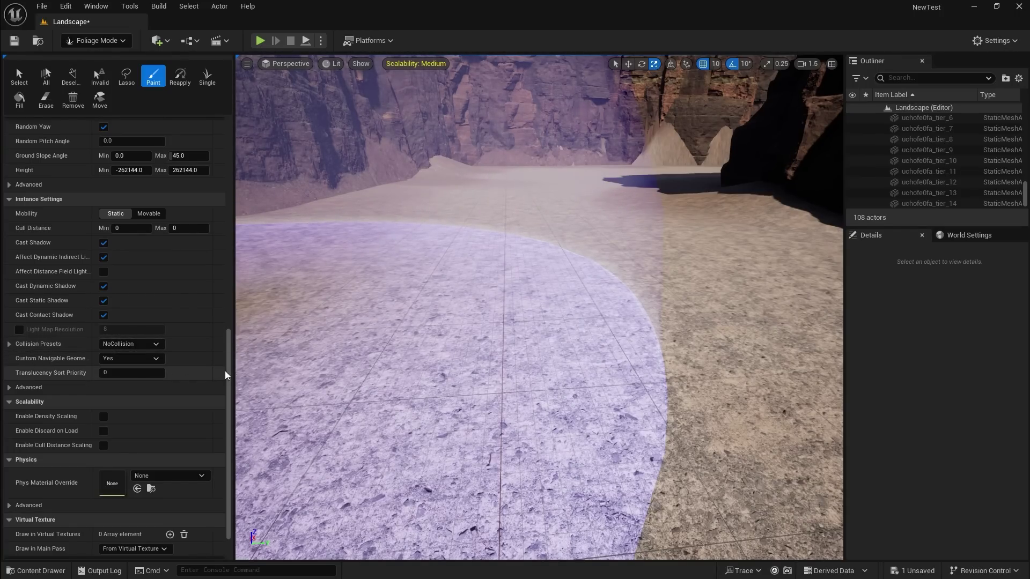
{"action": "scroll", "coordinate": [228, 367], "scroll_direction": "up", "scroll_amount": 1}
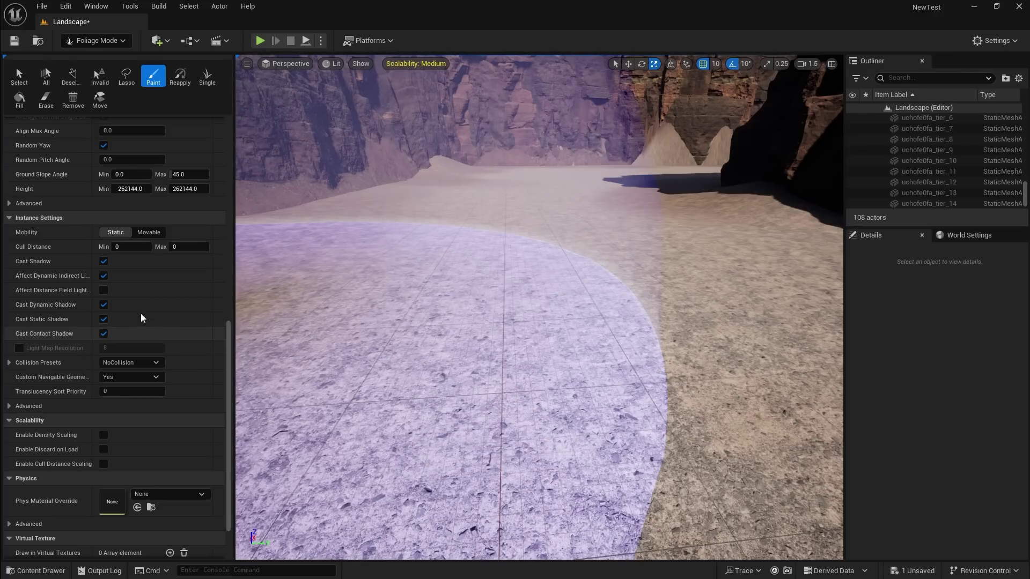
{"action": "left_click", "coordinate": [102, 262]}
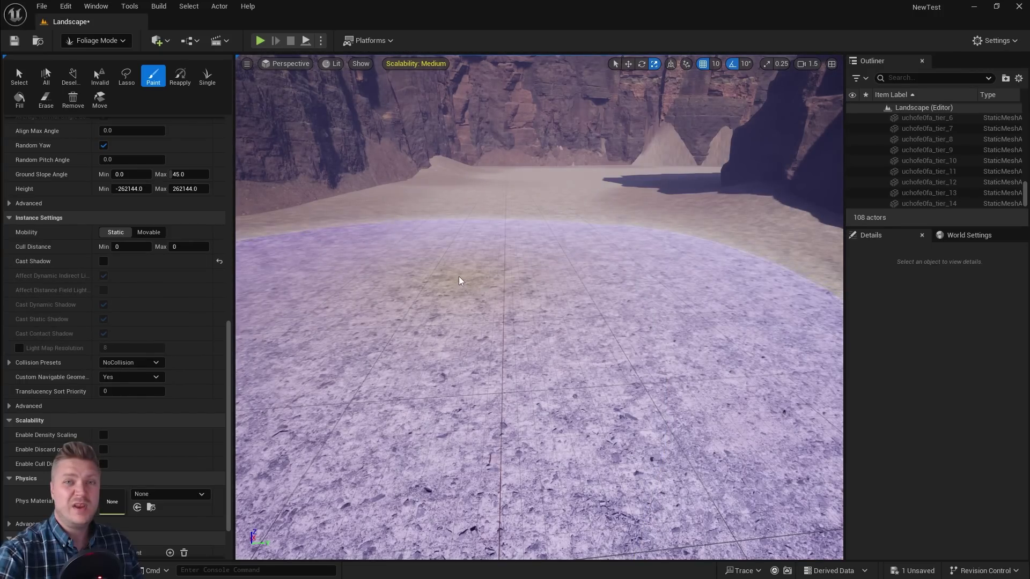
Step: Reduce the foliage brush until it covers only a narrow patch of sand between the canyon walls
{"action": "right_click_drag", "start_coordinate": [460, 281], "coordinate": [457, 257]}
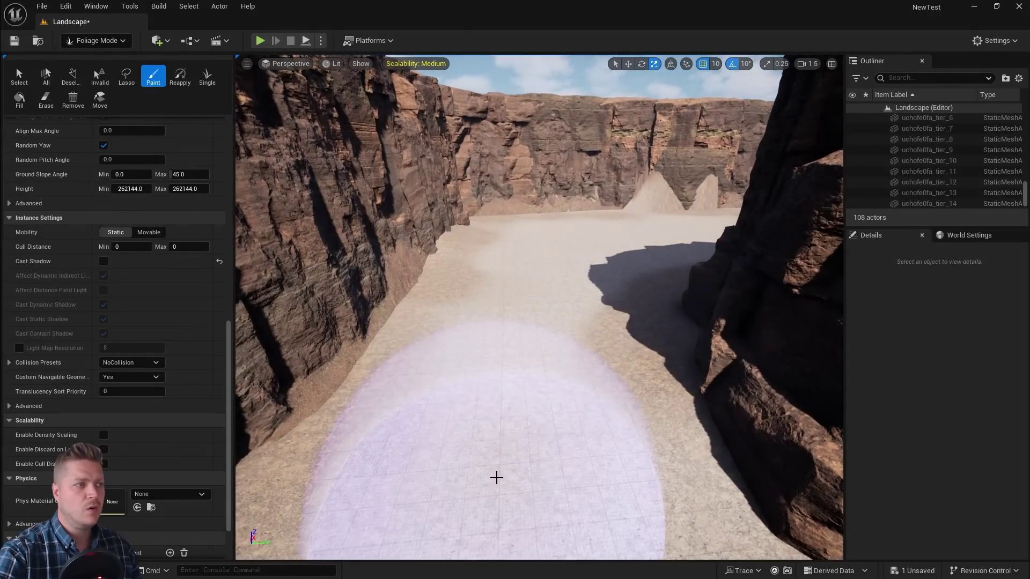
{"action": "key", "text": "bracketleft"}
{"action": "key", "text": "bracketleft"}
{"action": "key", "text": "bracketleft"}
{"action": "key", "text": "bracketleft"}
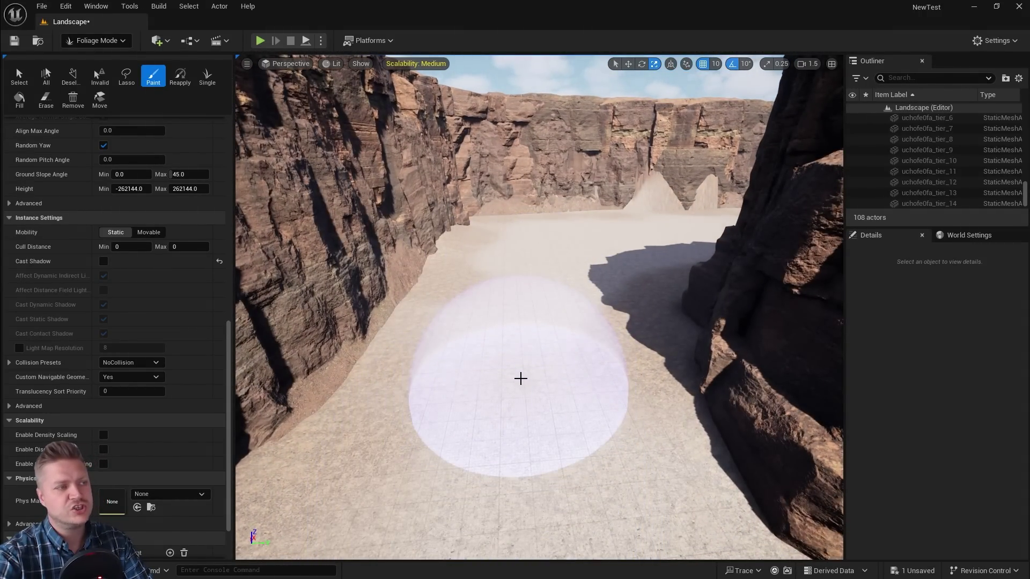
{"action": "key", "text": "bracketright"}
{"action": "key", "text": "bracketright"}
{"action": "key", "text": "bracketright"}
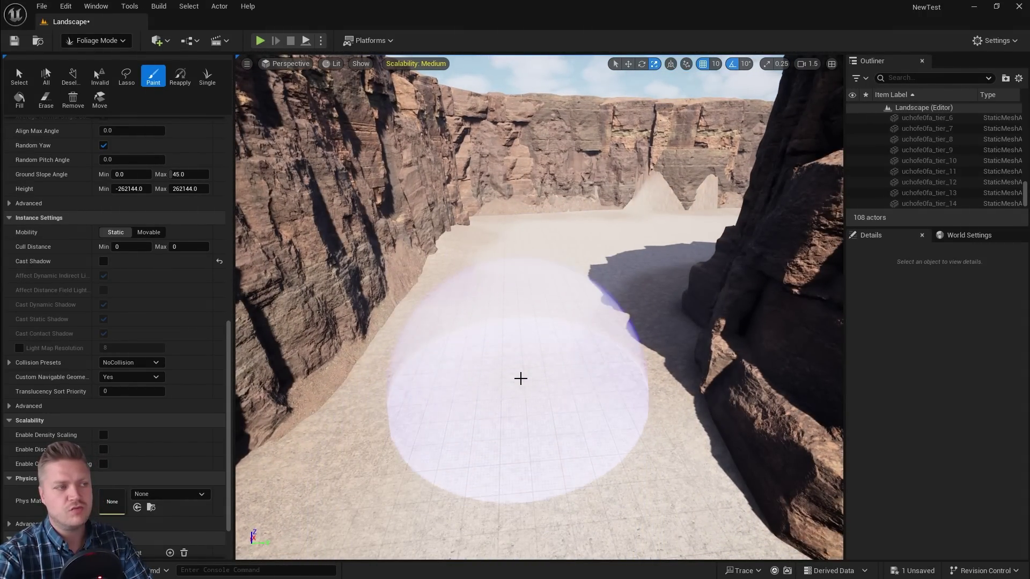
{"action": "key", "text": "bracketleft"}
{"action": "key", "text": "bracketleft"}
{"action": "key", "text": "bracketleft"}
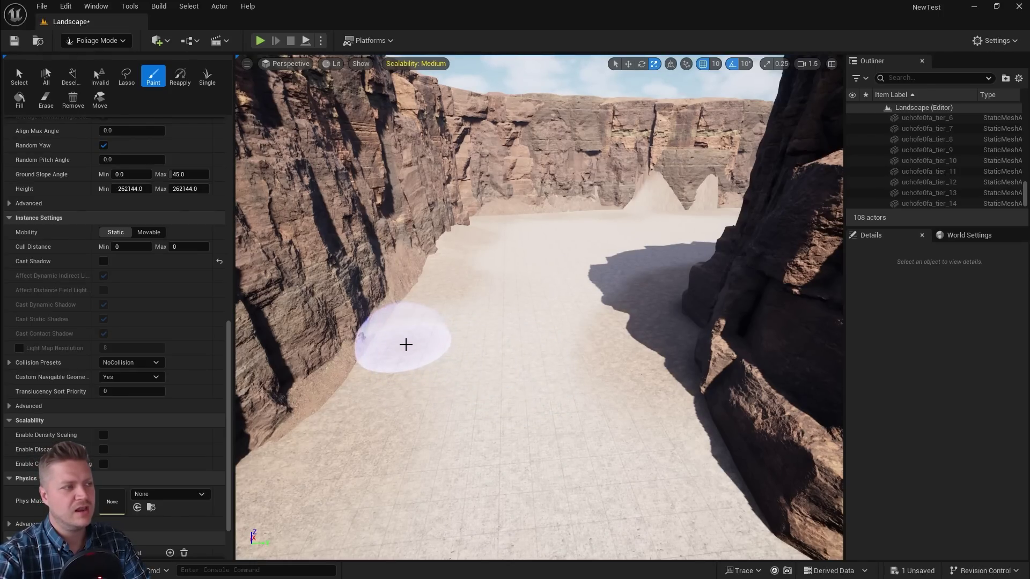
Step: Paint grass along the sandy foot of the sunlit cliff, working toward the far canyon wall
{"action": "left_click_drag", "start_coordinate": [406, 345], "coordinate": [481, 375]}
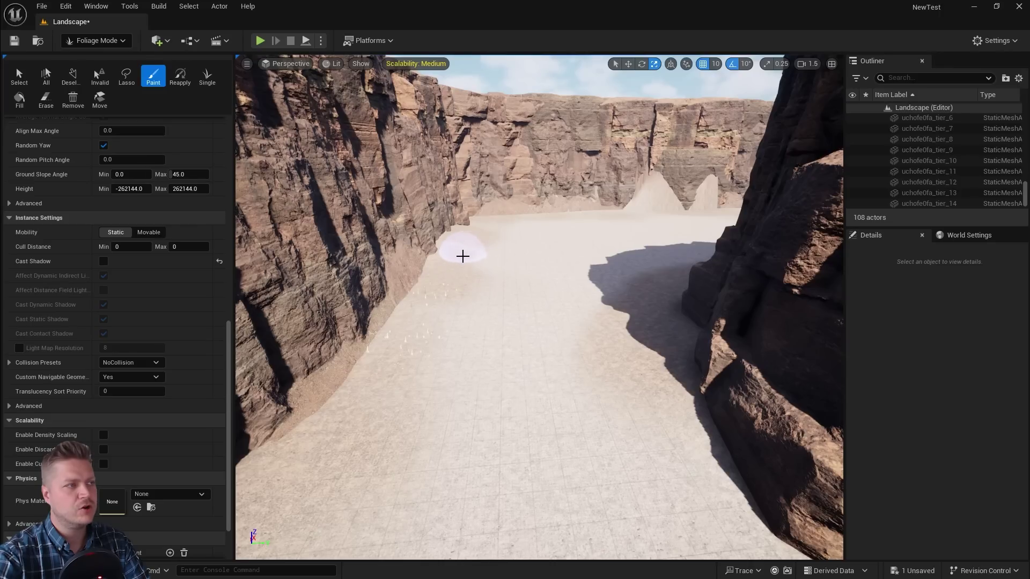
{"action": "left_click_drag", "start_coordinate": [462, 256], "coordinate": [493, 232]}
{"action": "left_click", "coordinate": [474, 224]}
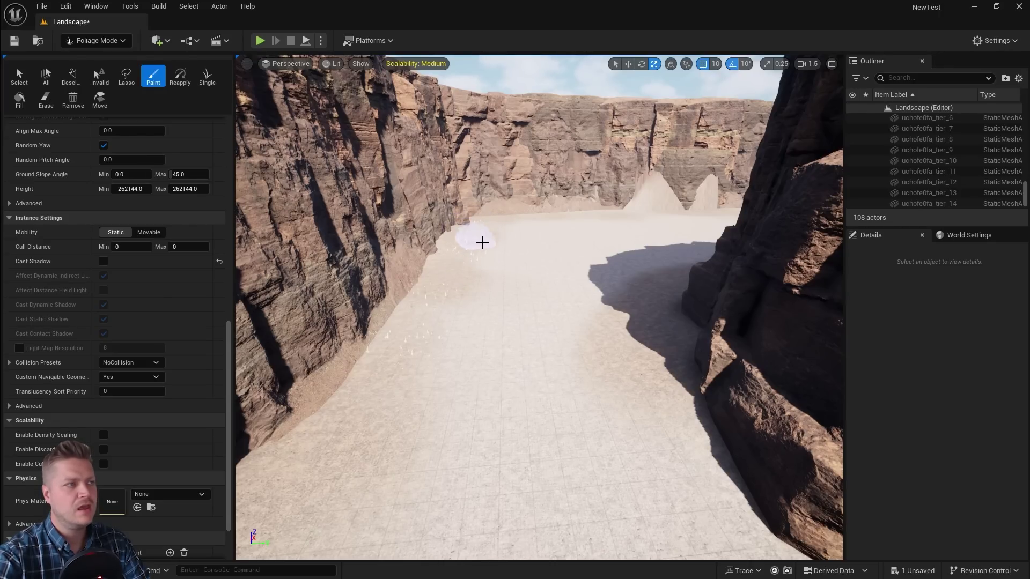
Step: Paint grass patches in the shaded sand at the foot of the dark cliffs beside the large boulder
{"action": "right_click_drag", "start_coordinate": [620, 222], "coordinate": [804, 236]}
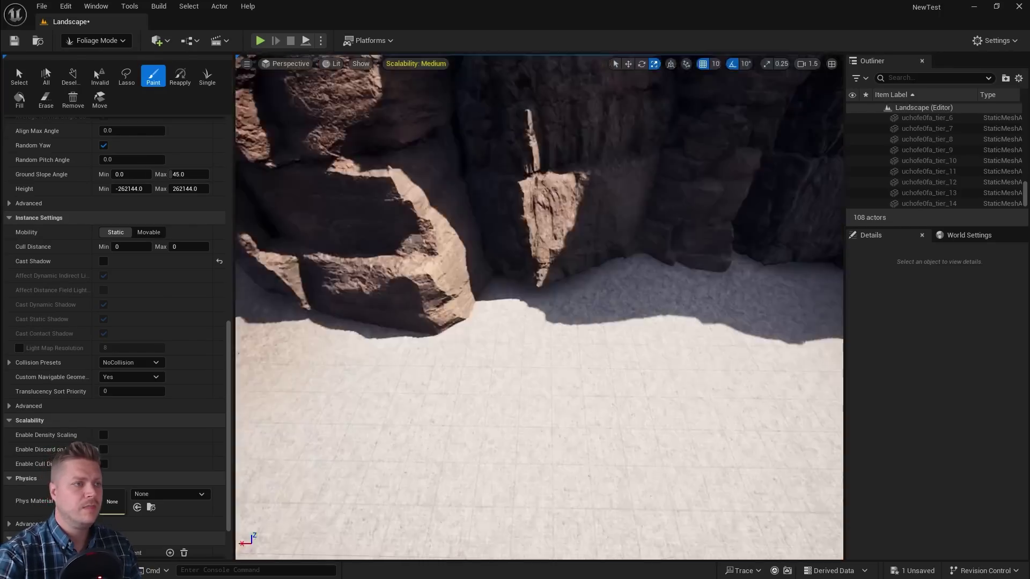
{"action": "right_click_drag", "start_coordinate": [558, 274], "coordinate": [622, 249]}
{"action": "left_click", "coordinate": [555, 279]}
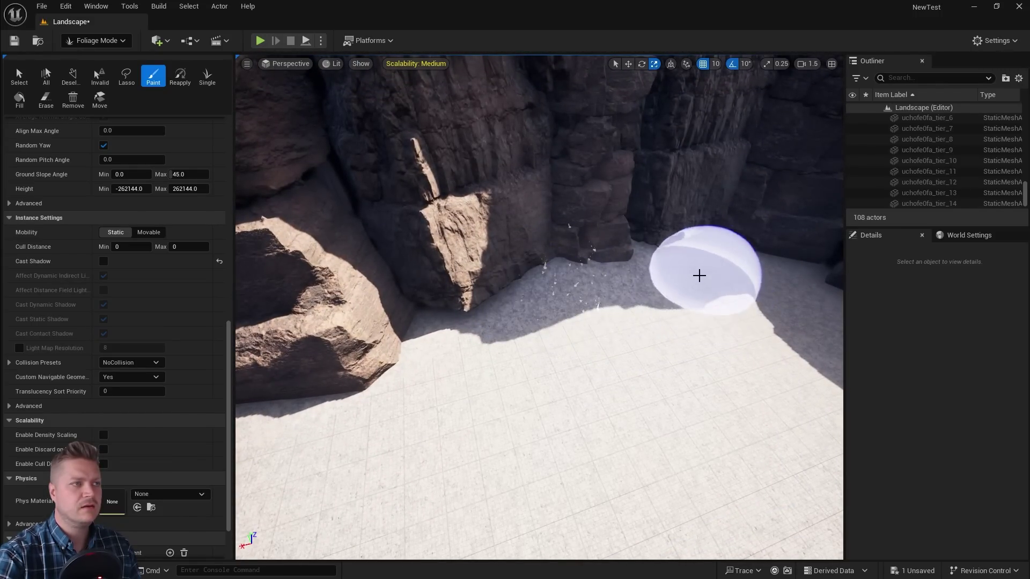
{"action": "left_click", "coordinate": [700, 275]}
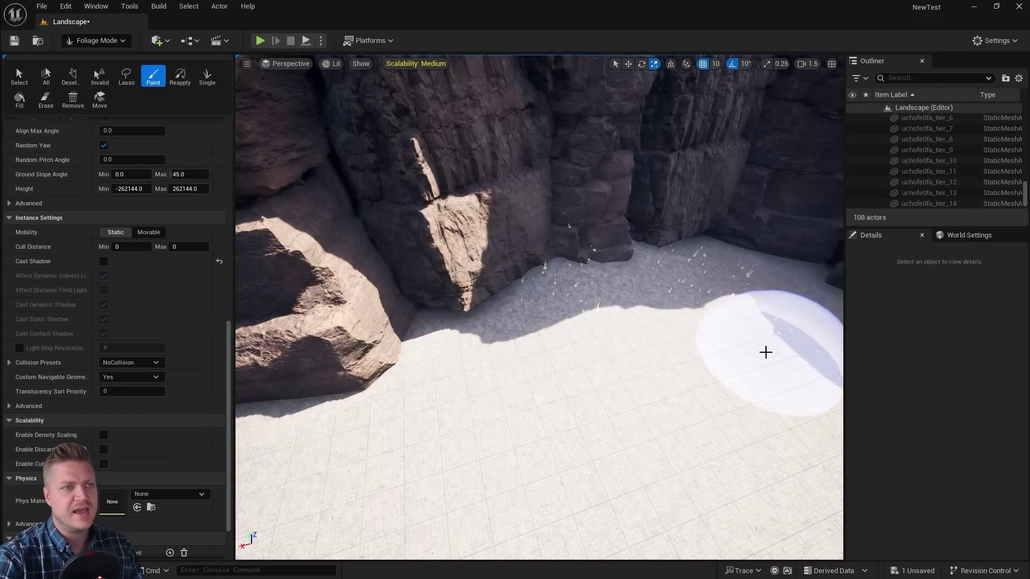
{"action": "mouse_move", "coordinate": [779, 303]}
{"action": "right_mouse_down"}
{"action": "mouse_move", "coordinate": [655, 314]}
{"action": "mouse_move", "coordinate": [659, 268]}
{"action": "mouse_move", "coordinate": [689, 233]}
{"action": "right_mouse_up"}
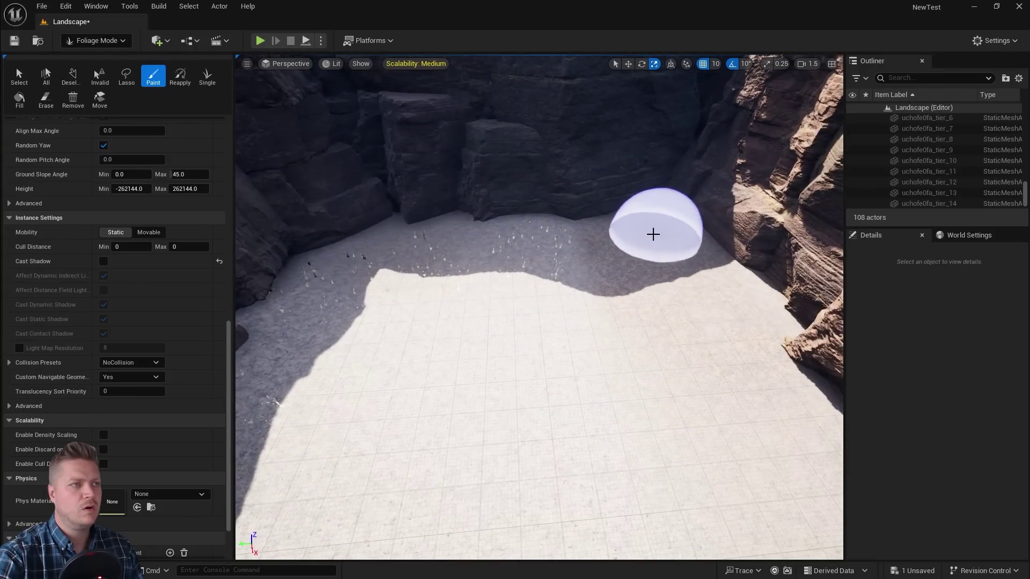
Step: Paint grass in the shadowed sand along the base of the dark rock wall at the canyon bend
{"action": "right_click_drag", "start_coordinate": [625, 332], "coordinate": [708, 351]}
{"action": "right_click_drag", "start_coordinate": [598, 342], "coordinate": [622, 352]}
{"action": "right_click_drag", "start_coordinate": [590, 279], "coordinate": [503, 282]}
{"action": "right_click_drag", "start_coordinate": [536, 361], "coordinate": [484, 461]}
{"action": "right_click_drag", "start_coordinate": [539, 307], "coordinate": [719, 311]}
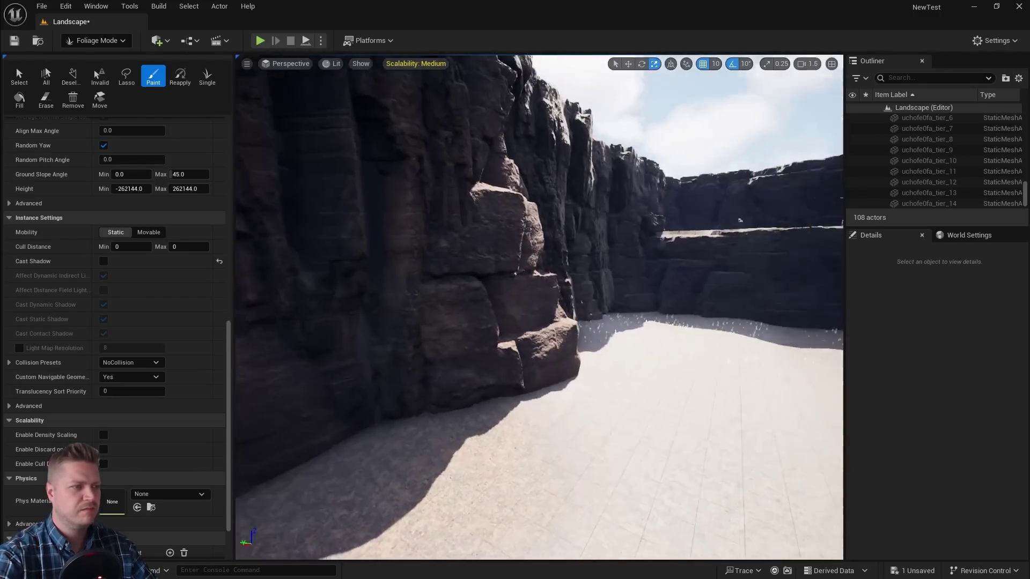
{"action": "right_click_drag", "start_coordinate": [590, 375], "coordinate": [455, 418]}
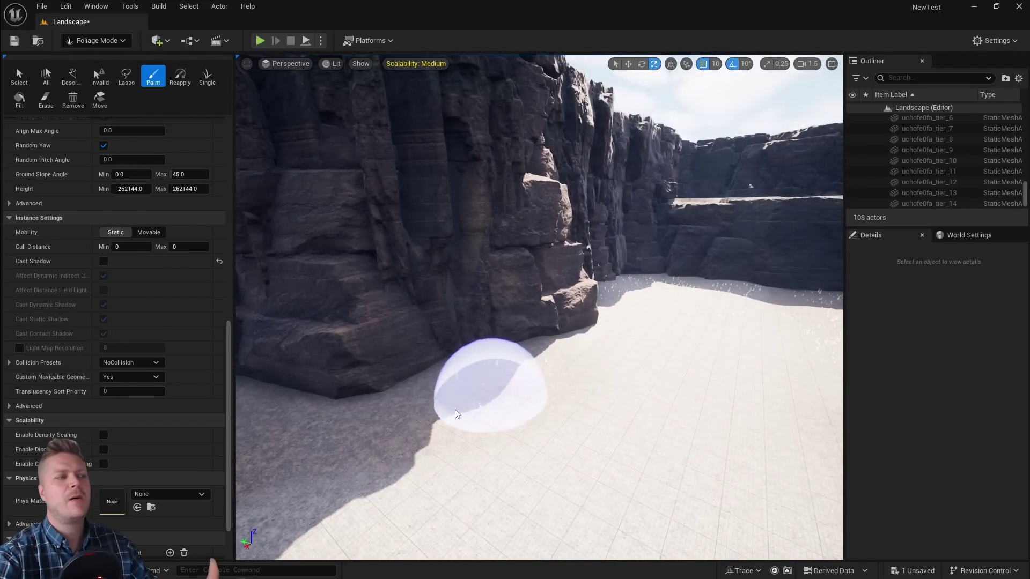
{"action": "right_click_drag", "start_coordinate": [362, 455], "coordinate": [260, 473]}
{"action": "mouse_move", "coordinate": [442, 359]}
{"action": "left_mouse_down"}
{"action": "mouse_move", "coordinate": [453, 361]}
{"action": "mouse_move", "coordinate": [383, 310]}
{"action": "mouse_move", "coordinate": [418, 347]}
{"action": "left_mouse_up"}
{"action": "right_click_drag", "start_coordinate": [418, 347], "coordinate": [332, 343]}
{"action": "mouse_move", "coordinate": [436, 310]}
{"action": "left_mouse_down"}
{"action": "mouse_move", "coordinate": [361, 280]}
{"action": "mouse_move", "coordinate": [403, 342]}
{"action": "left_mouse_up"}
{"action": "right_click_drag", "start_coordinate": [403, 342], "coordinate": [402, 345]}
{"action": "right_click_drag", "start_coordinate": [370, 280], "coordinate": [524, 381]}
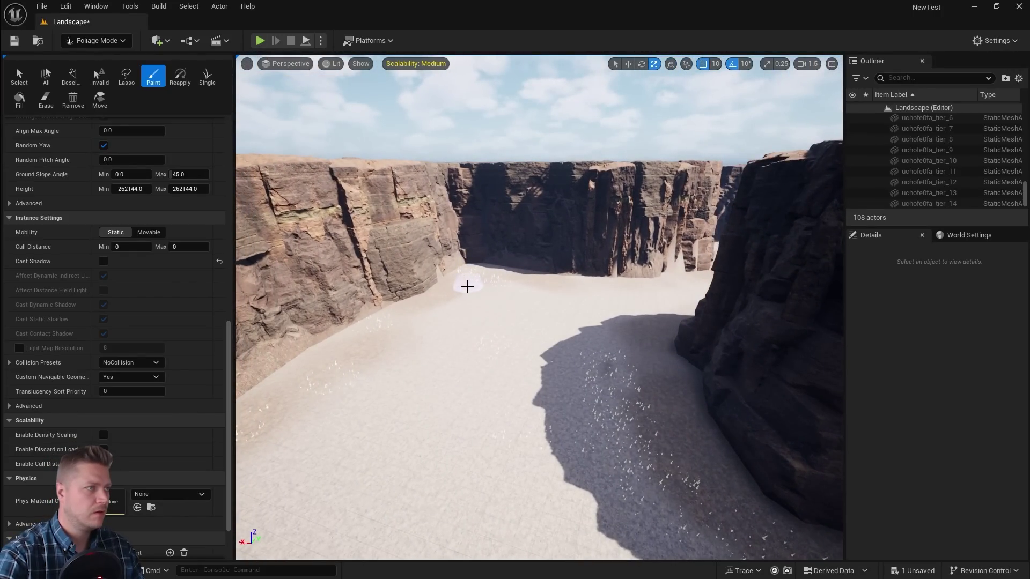
Step: Extend the grass across the canyon floor around the edge of the large cliff shadow
{"action": "right_click_drag", "start_coordinate": [375, 507], "coordinate": [461, 476]}
{"action": "mouse_move", "coordinate": [382, 514]}
{"action": "left_mouse_down"}
{"action": "mouse_move", "coordinate": [543, 420]}
{"action": "mouse_move", "coordinate": [531, 390]}
{"action": "left_mouse_up"}
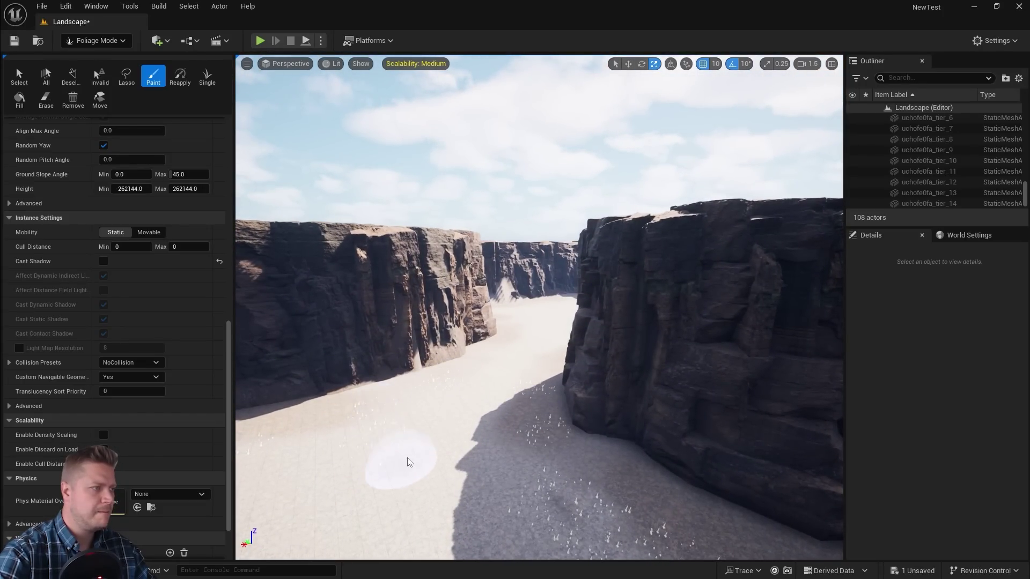
{"action": "mouse_move", "coordinate": [402, 460]}
{"action": "right_mouse_down"}
{"action": "mouse_move", "coordinate": [399, 418]}
{"action": "mouse_move", "coordinate": [395, 448]}
{"action": "right_mouse_up"}
{"action": "right_click_drag", "start_coordinate": [467, 377], "coordinate": [488, 469]}
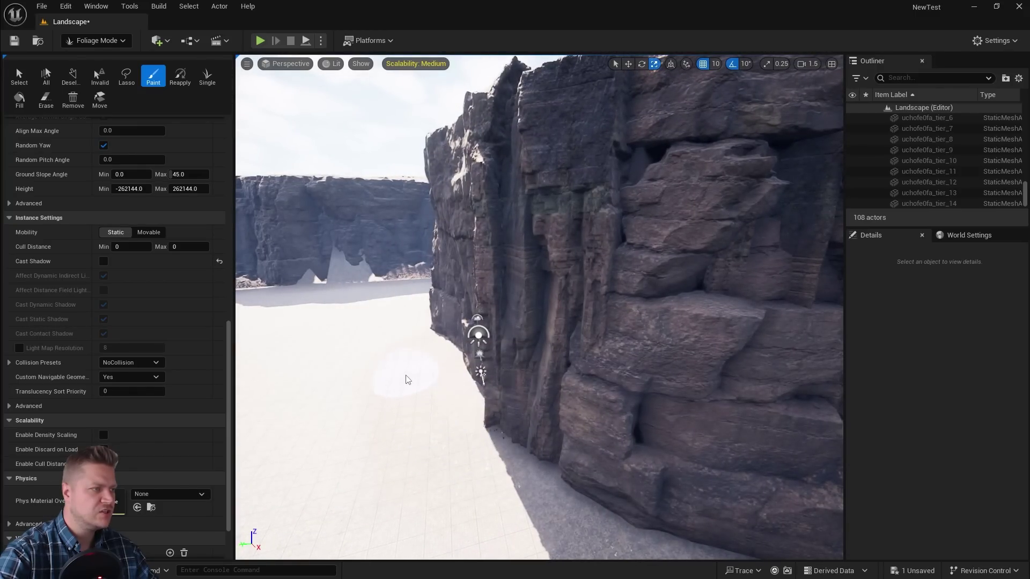
Step: Paint grass along the shaded strip at the foot of the canyon's far end wall
{"action": "right_click_drag", "start_coordinate": [381, 337], "coordinate": [430, 361]}
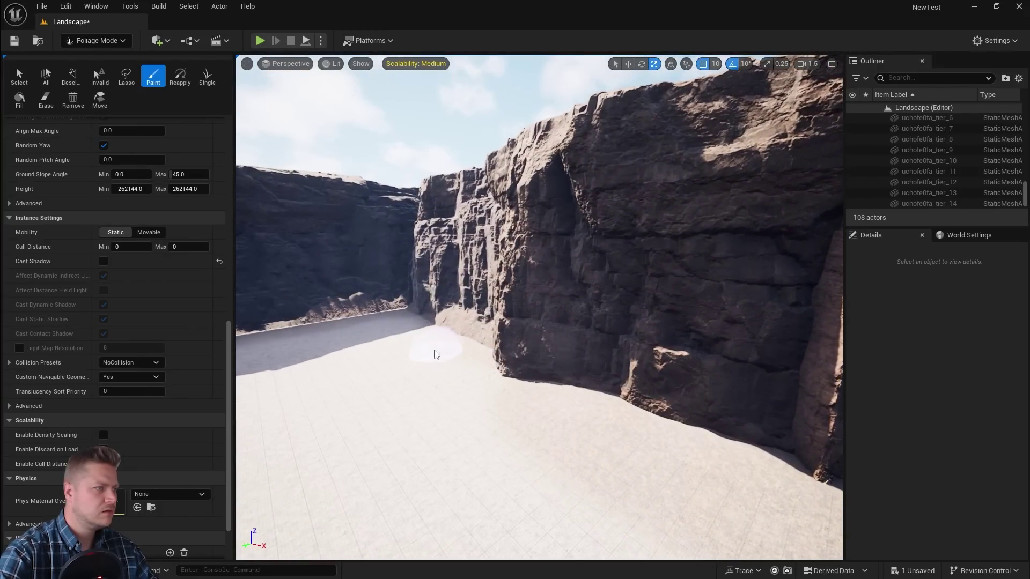
{"action": "right_click_drag", "start_coordinate": [374, 327], "coordinate": [268, 328]}
{"action": "left_click_drag", "start_coordinate": [541, 289], "coordinate": [449, 297]}
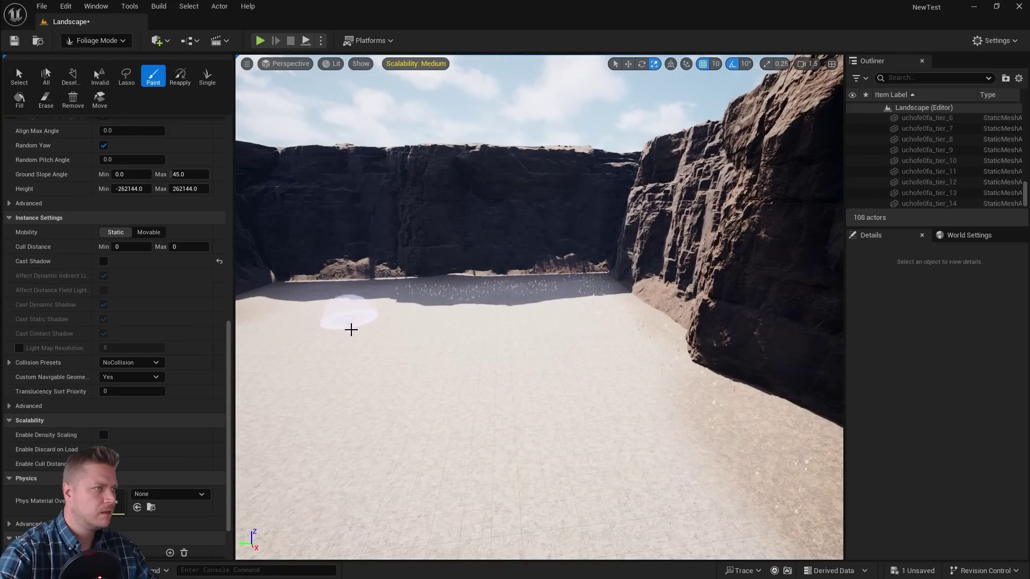
{"action": "right_click_drag", "start_coordinate": [476, 333], "coordinate": [582, 280]}
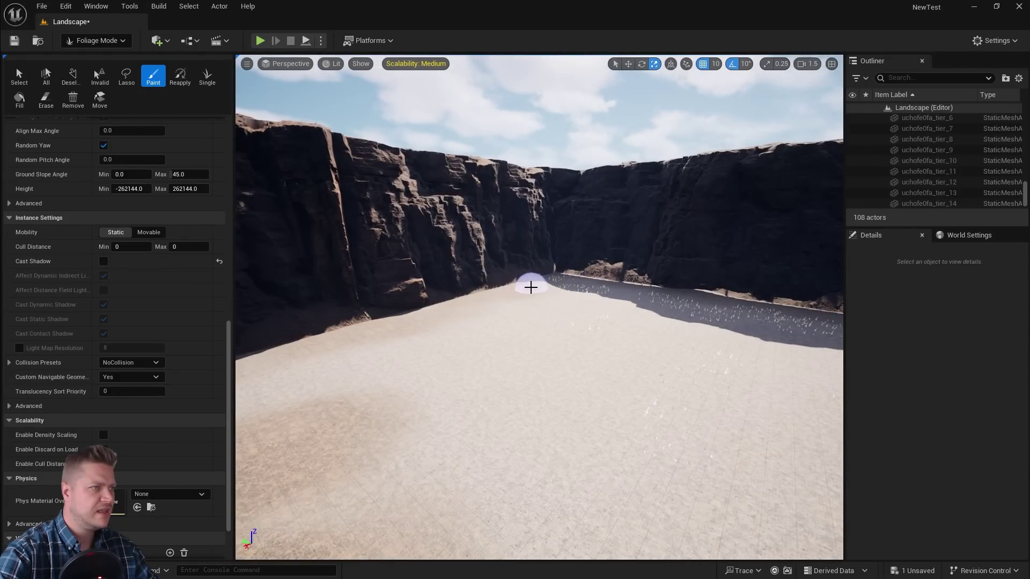
Step: Paint scattered grass along the bases of the sunlit cliffs through the canyon passage
{"action": "right_click_drag", "start_coordinate": [502, 302], "coordinate": [311, 332]}
{"action": "right_click_drag", "start_coordinate": [426, 335], "coordinate": [526, 409]}
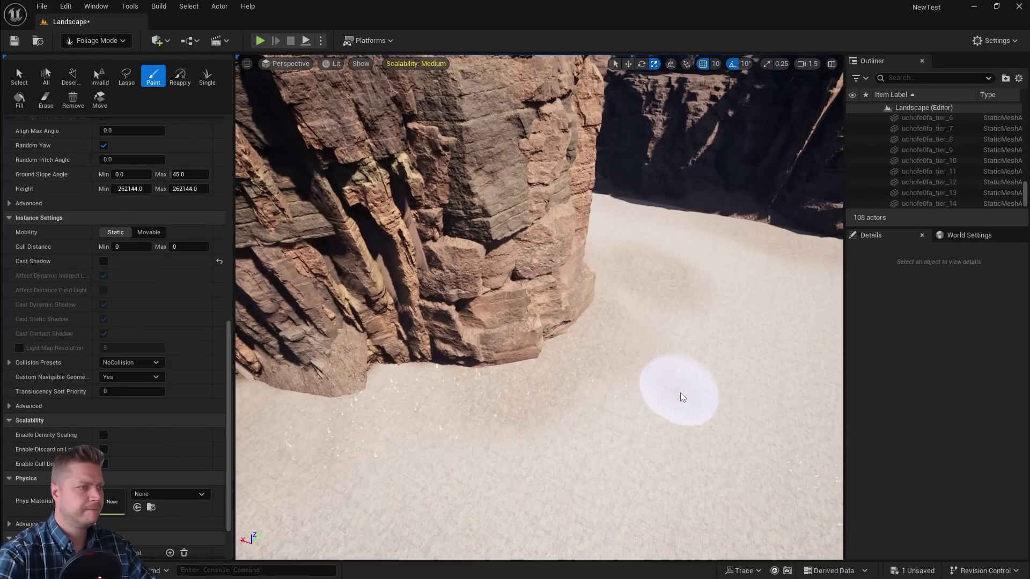
{"action": "mouse_move", "coordinate": [620, 275]}
{"action": "right_mouse_down"}
{"action": "mouse_move", "coordinate": [767, 276]}
{"action": "mouse_move", "coordinate": [616, 295]}
{"action": "right_mouse_up"}
{"action": "mouse_move", "coordinate": [483, 288]}
{"action": "right_mouse_down"}
{"action": "mouse_move", "coordinate": [354, 287]}
{"action": "mouse_move", "coordinate": [735, 322]}
{"action": "right_mouse_up"}
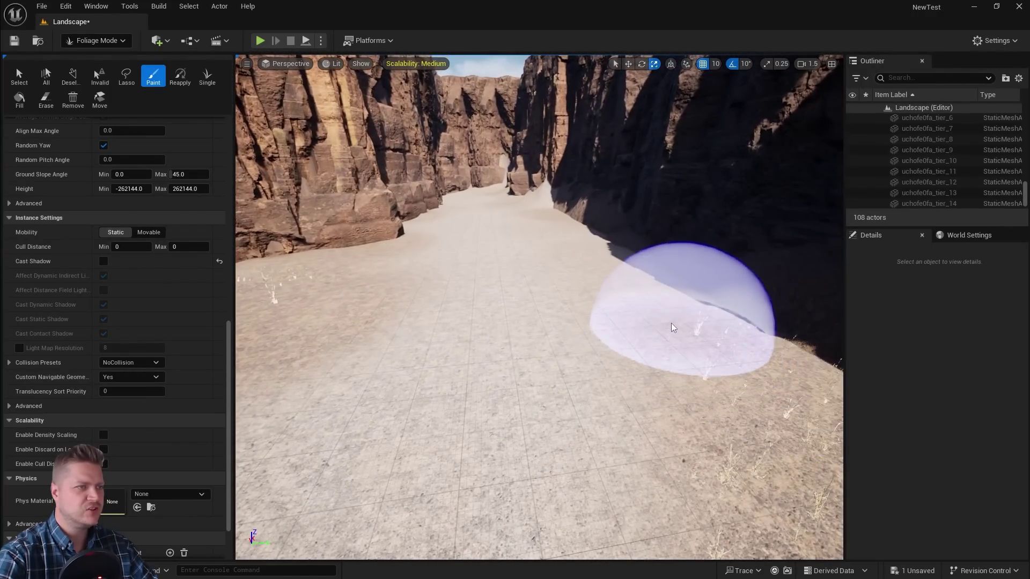
{"action": "right_click_drag", "start_coordinate": [682, 370], "coordinate": [439, 423]}
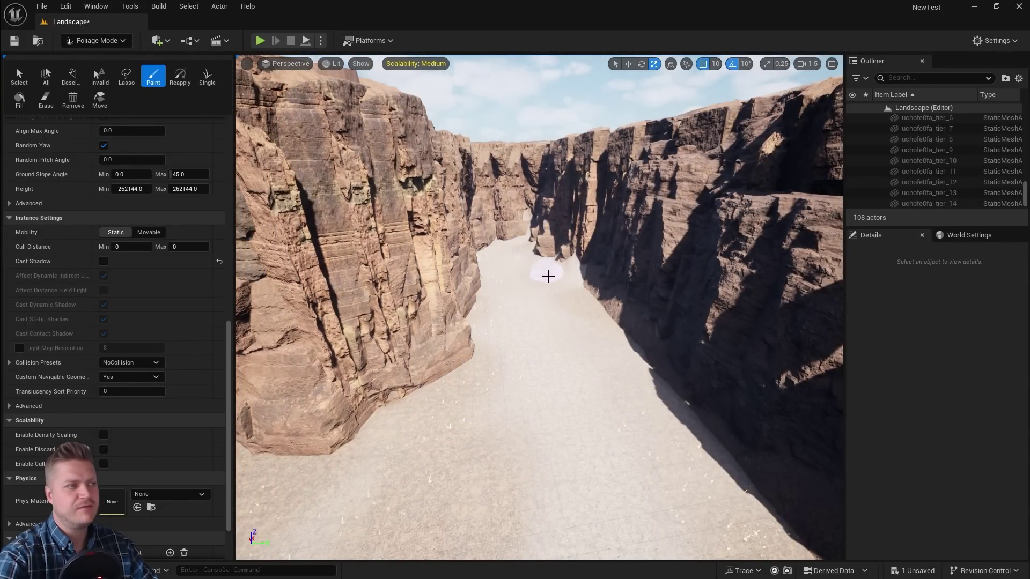
{"action": "right_click_drag", "start_coordinate": [530, 490], "coordinate": [316, 493]}
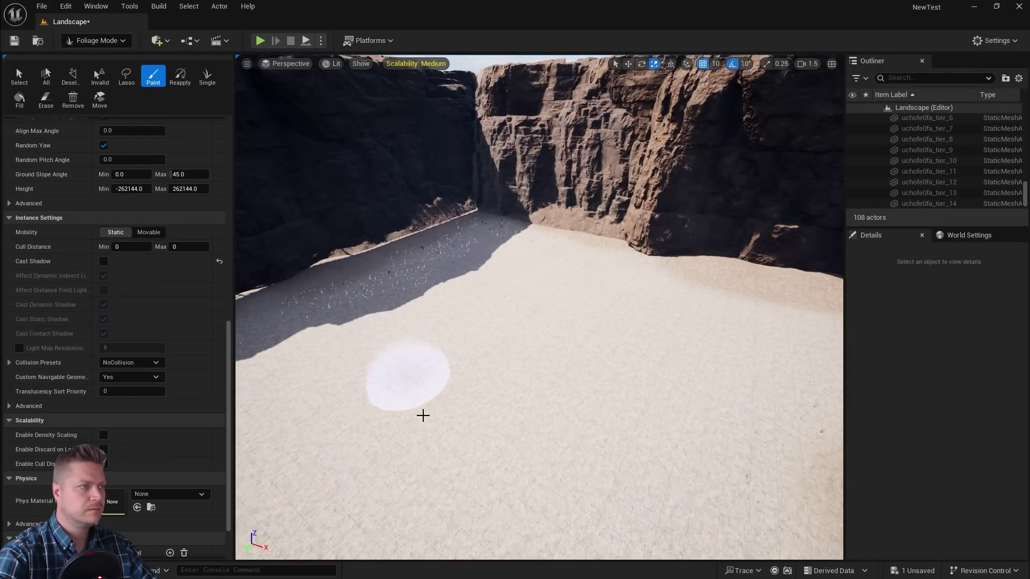
Step: Paint grass across the enclosed sandy area around the player start, along the foot of the dark cliffs
{"action": "right_click_drag", "start_coordinate": [511, 340], "coordinate": [509, 445]}
{"action": "key", "text": "w"}
{"action": "right_click_drag", "start_coordinate": [566, 318], "coordinate": [625, 323]}
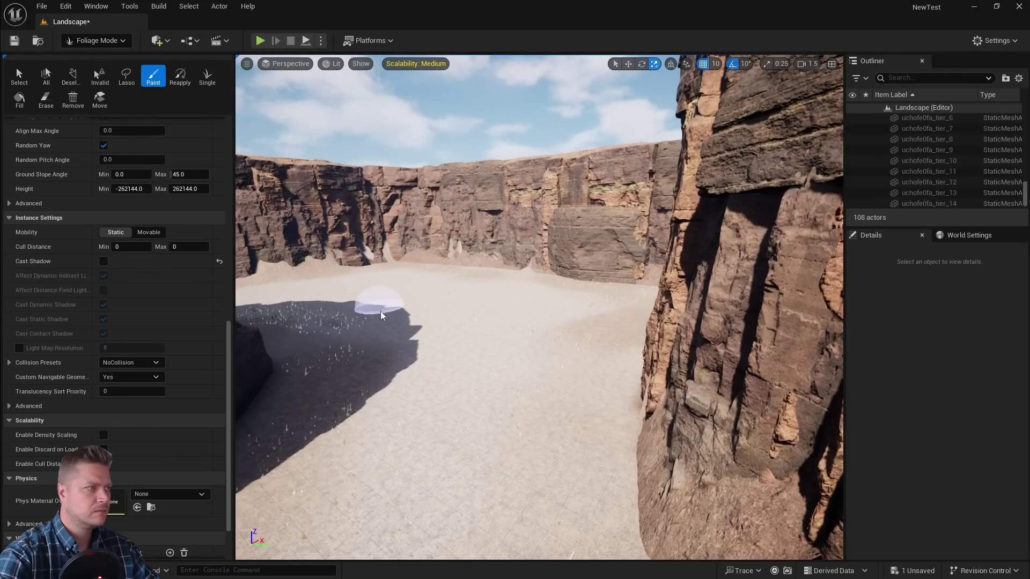
{"action": "mouse_move", "coordinate": [455, 304]}
{"action": "right_mouse_down"}
{"action": "mouse_move", "coordinate": [394, 310]}
{"action": "mouse_move", "coordinate": [465, 305]}
{"action": "right_mouse_up"}
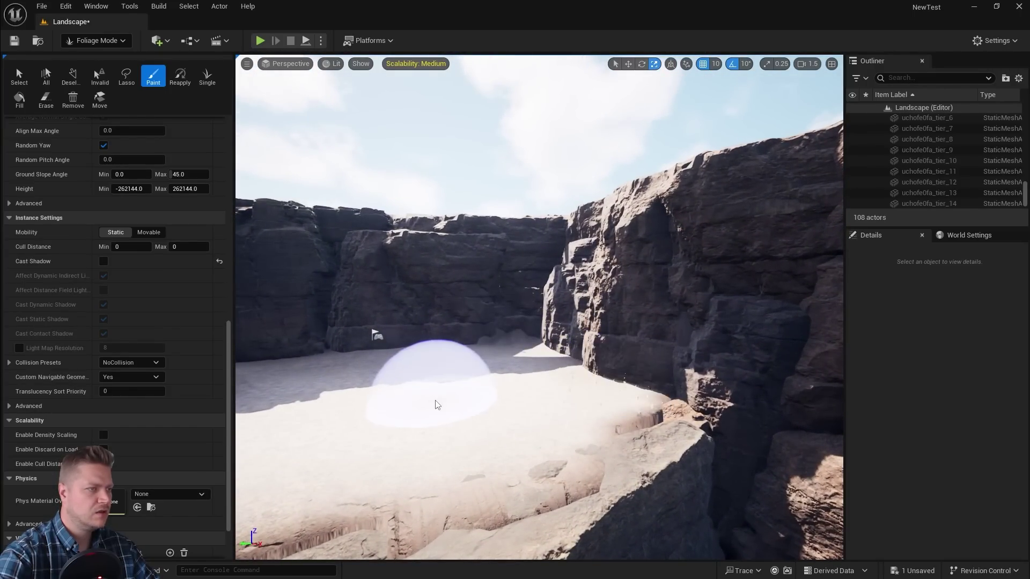
{"action": "right_click_drag", "start_coordinate": [437, 405], "coordinate": [419, 402]}
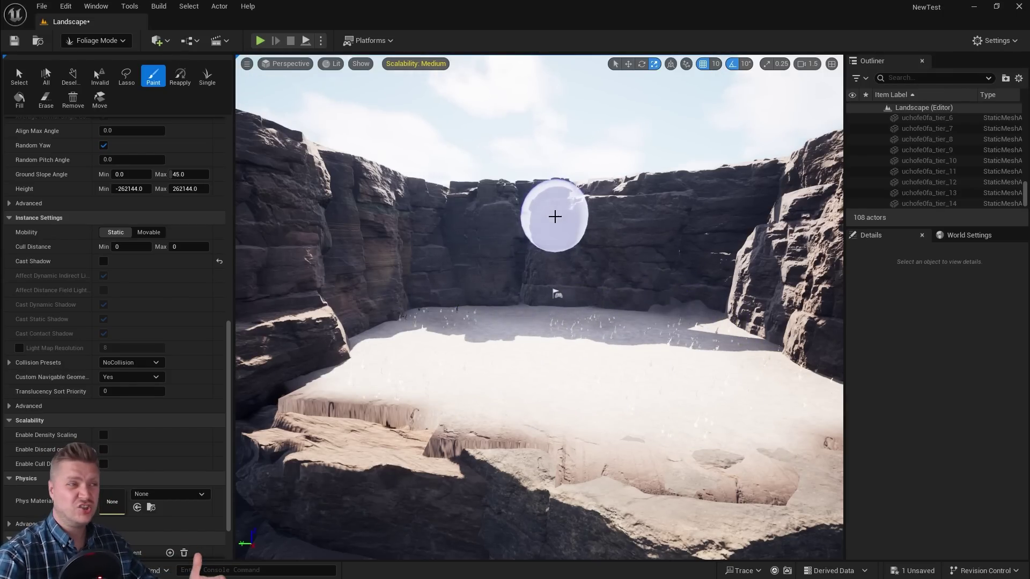
Step: Play-test the level, running the character through the canyon to check the painted grass, and end the session
{"action": "key", "text": "alt+p"}
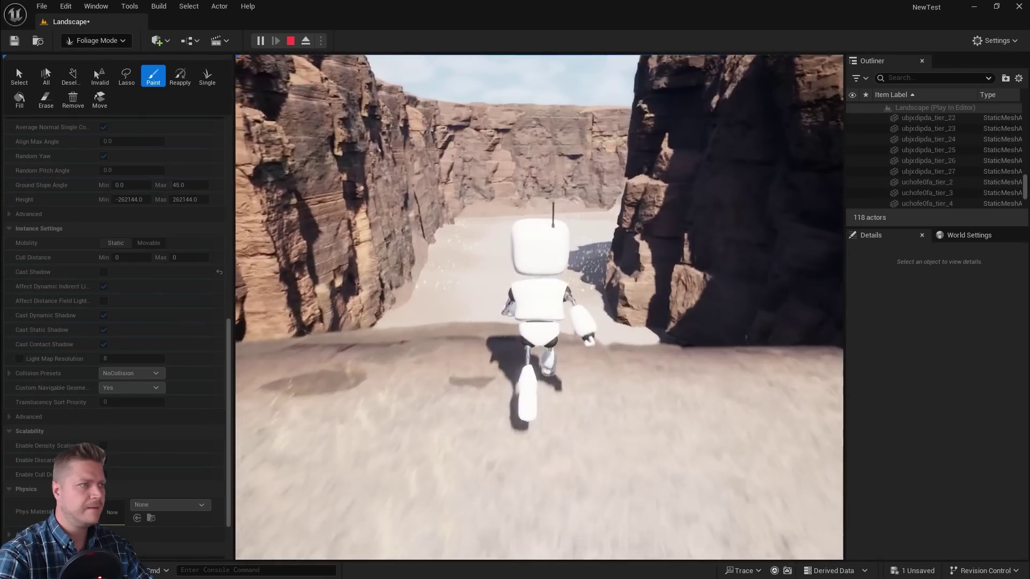
{"action": "key", "text": "w"}
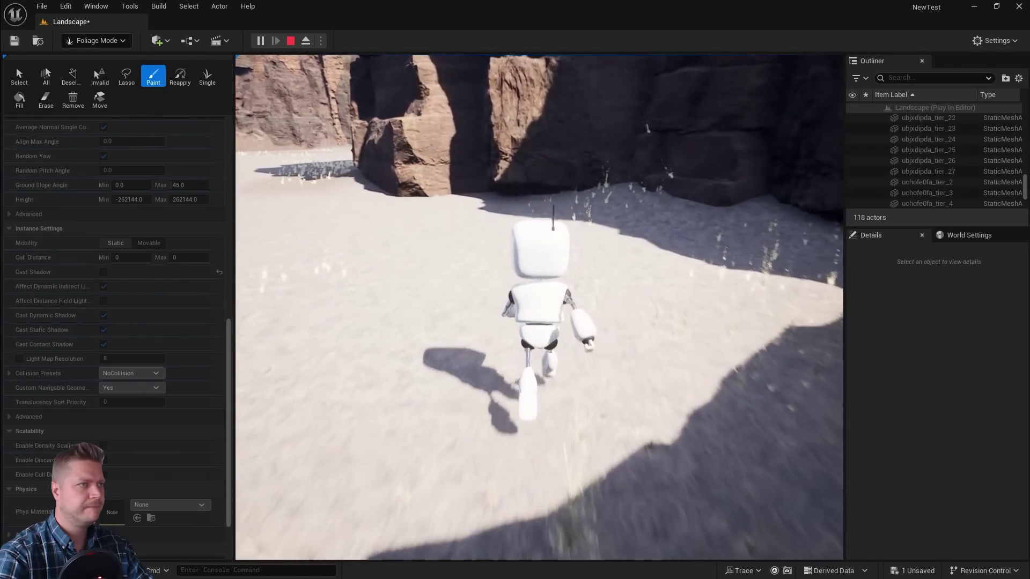
{"action": "key", "text": "w"}
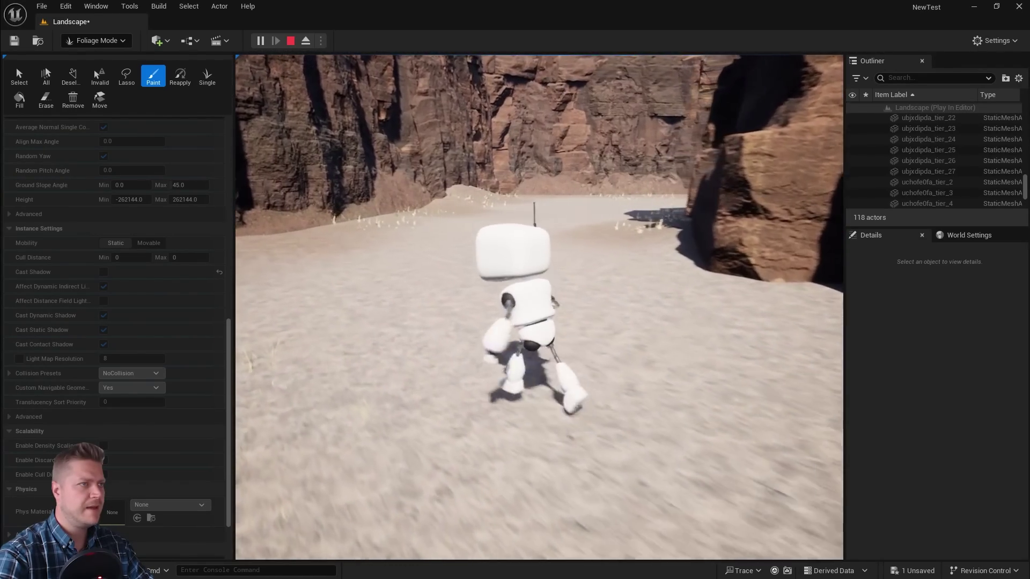
{"action": "key", "text": "w"}
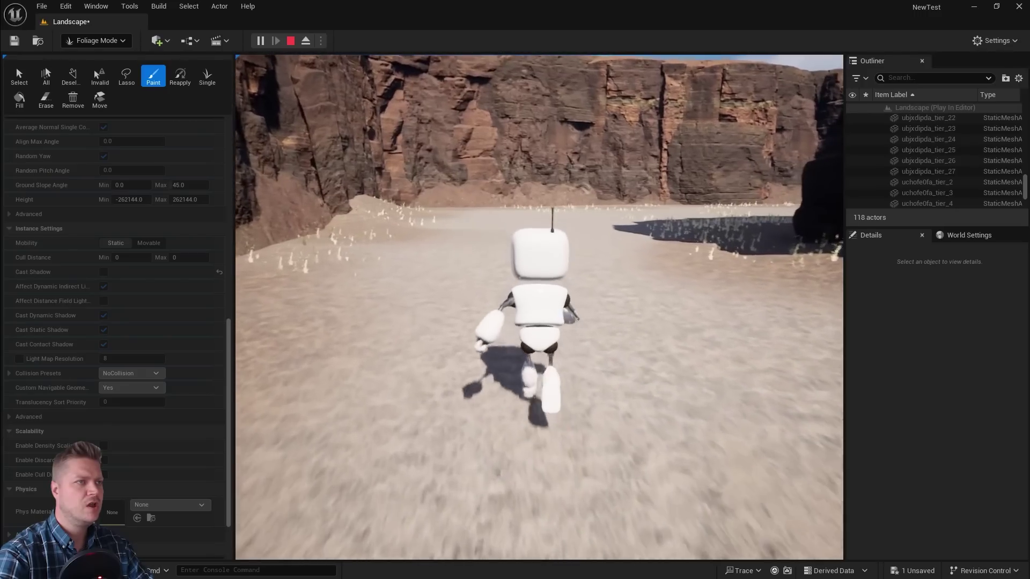
{"action": "key", "text": "w"}
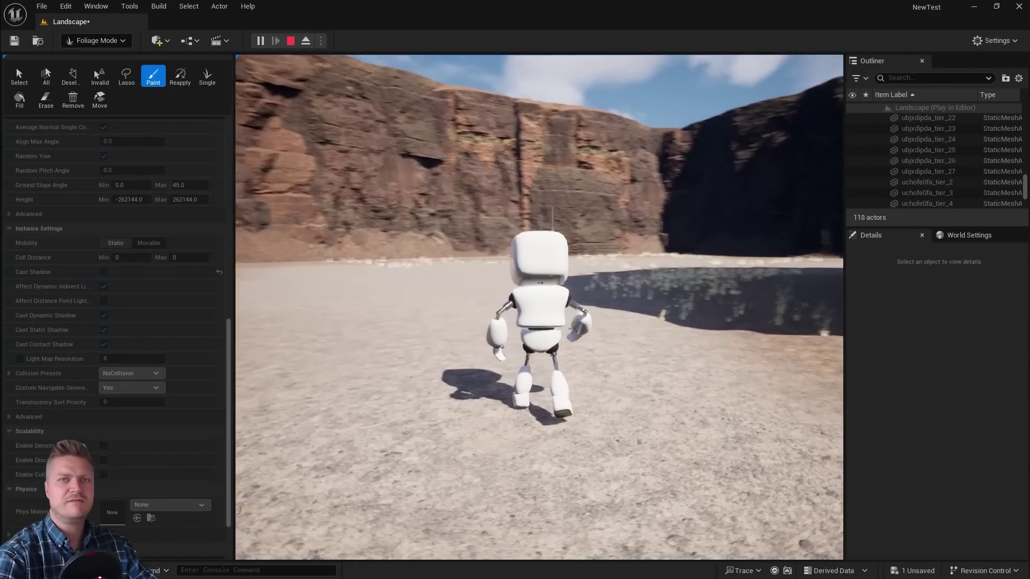
{"action": "key", "text": "Escape"}
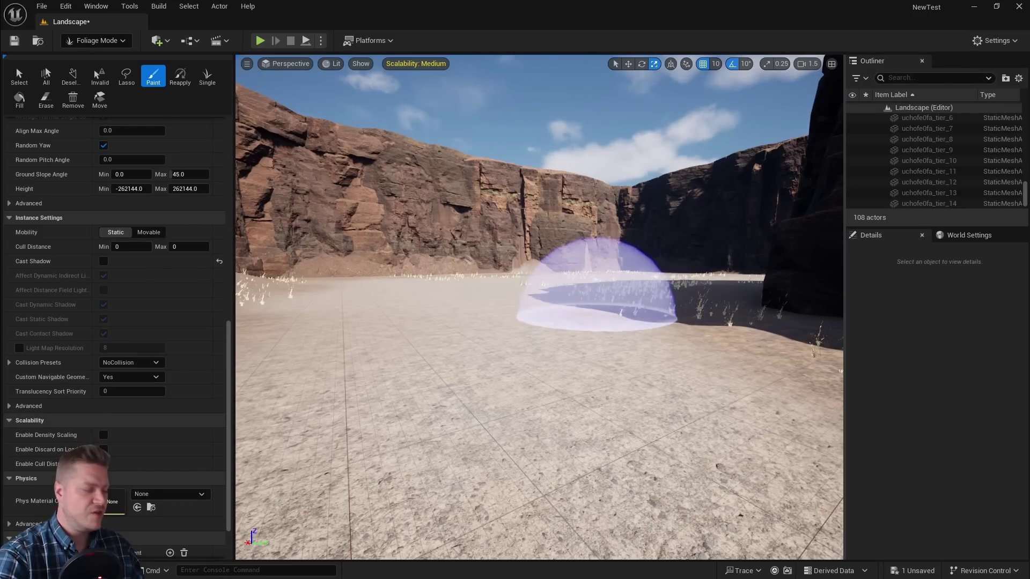
Step: Move in on the shaded grass patch and switch the editor from Foliage Mode to Selection Mode
{"action": "mouse_move", "coordinate": [597, 317]}
{"action": "right_mouse_down"}
{"action": "mouse_move", "coordinate": [625, 303]}
{"action": "mouse_move", "coordinate": [609, 335]}
{"action": "mouse_move", "coordinate": [589, 327]}
{"action": "mouse_move", "coordinate": [586, 344]}
{"action": "right_mouse_up"}
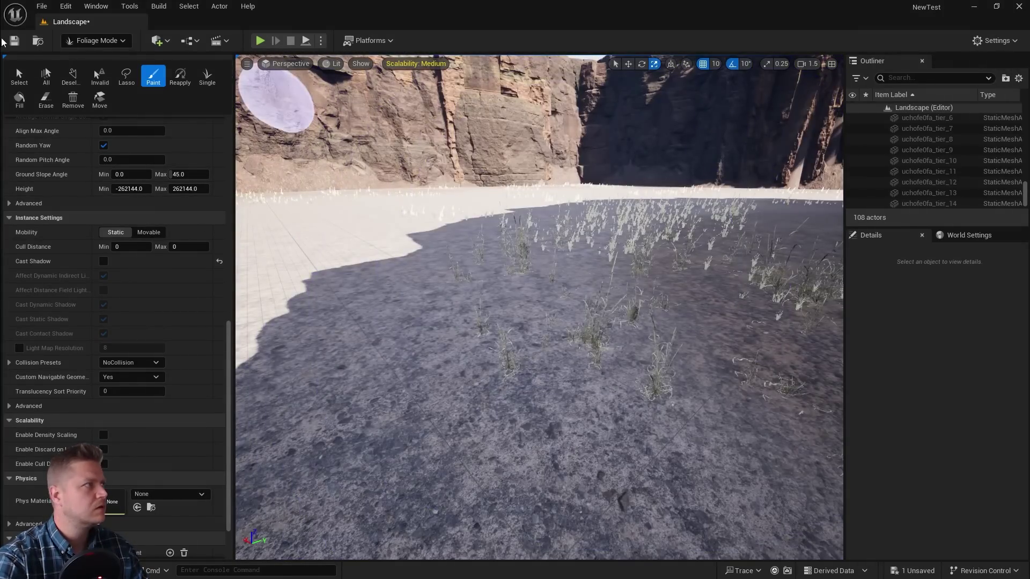
{"action": "left_click", "coordinate": [96, 41]}
{"action": "left_click", "coordinate": [91, 62]}
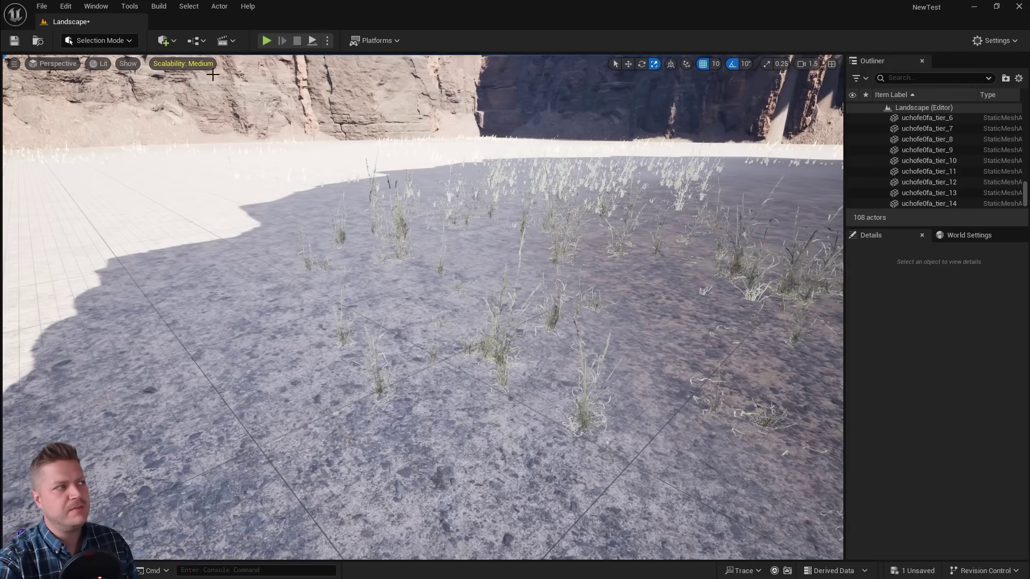
Step: Set the Global Illumination scalability to High, leaving the other scalability groups at Medium
{"action": "left_click", "coordinate": [178, 64]}
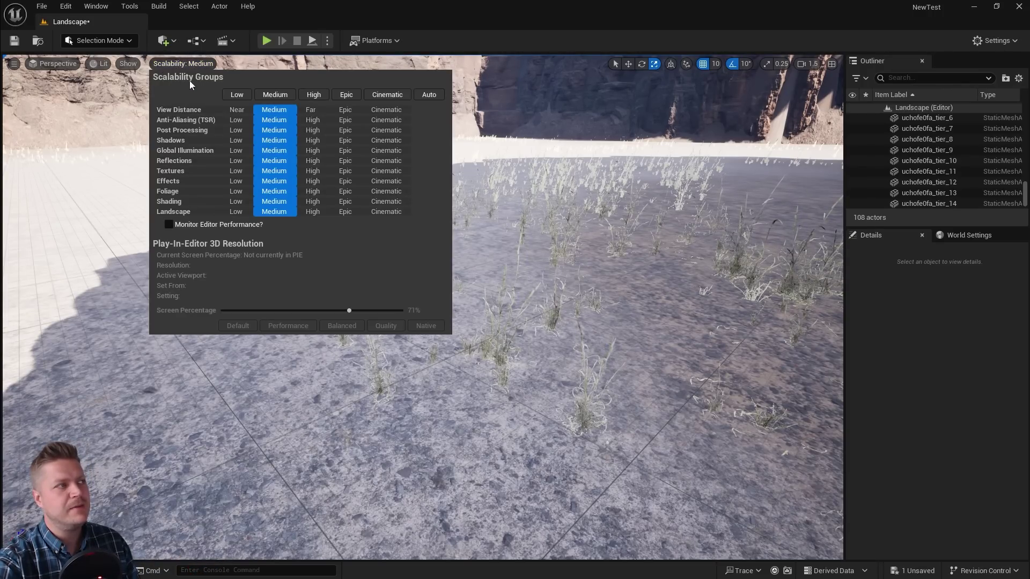
{"action": "left_click", "coordinate": [167, 67]}
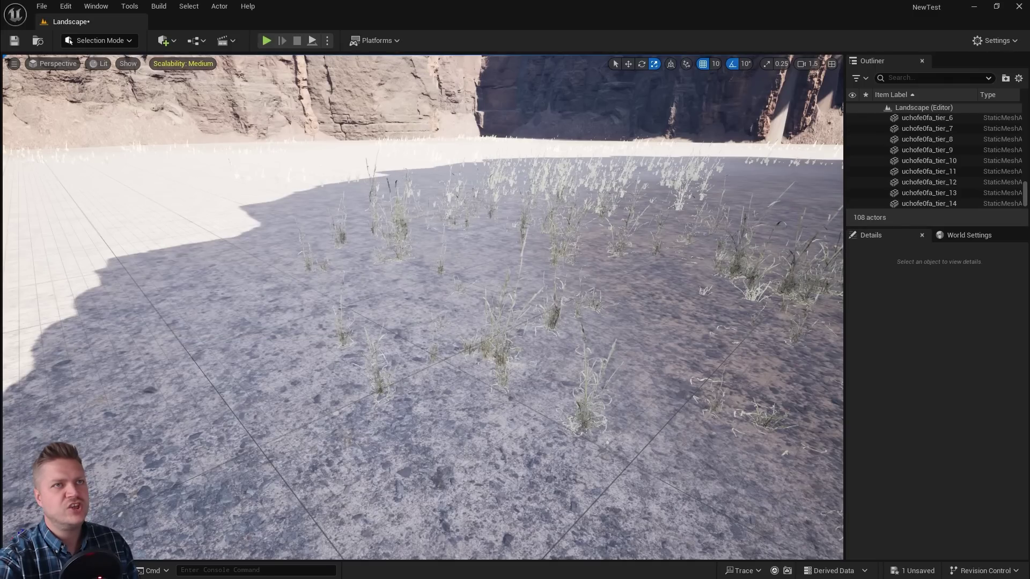
{"action": "left_click", "coordinate": [996, 42]}
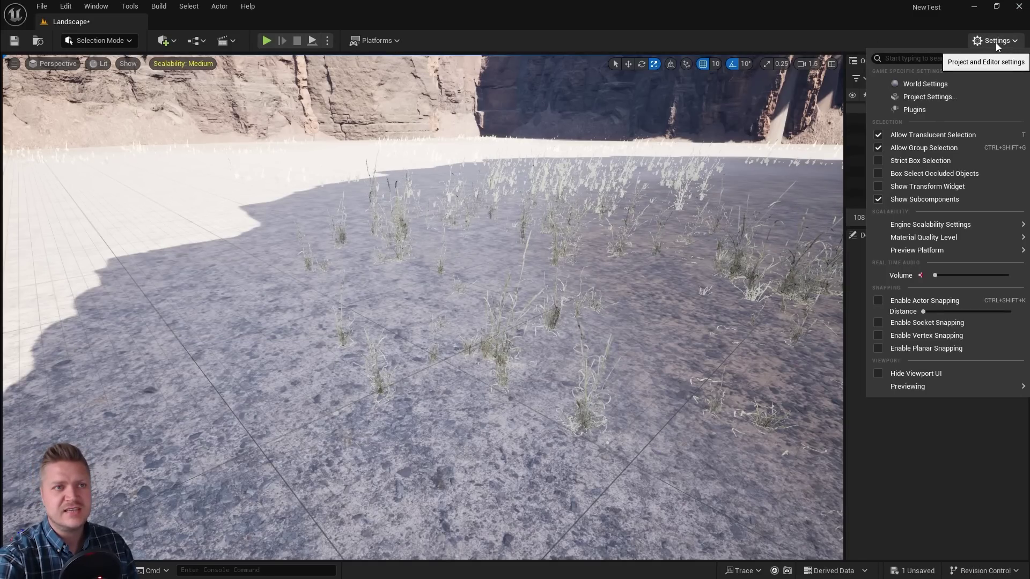
{"action": "mouse_move", "coordinate": [944, 224]}
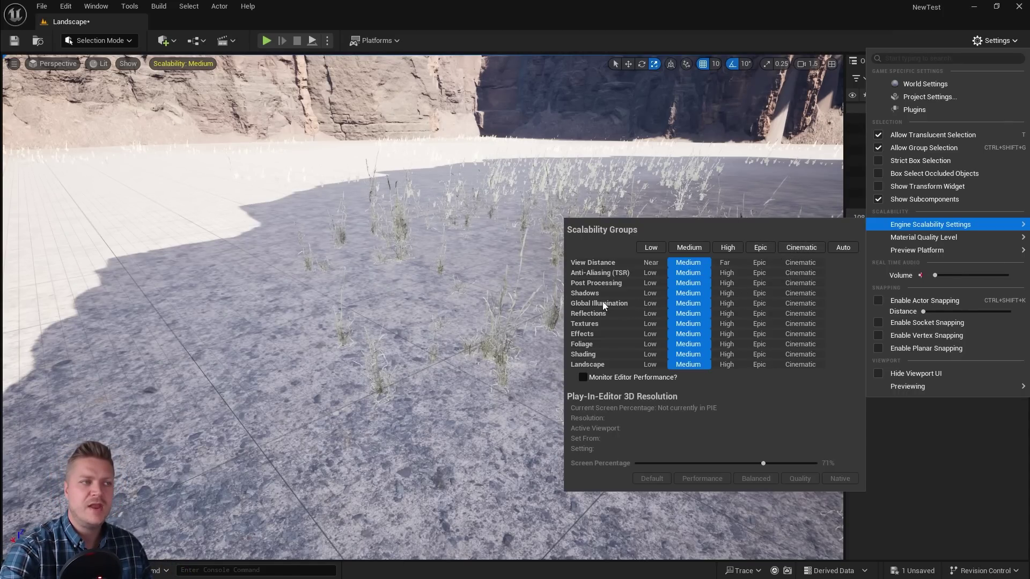
{"action": "left_click", "coordinate": [729, 304]}
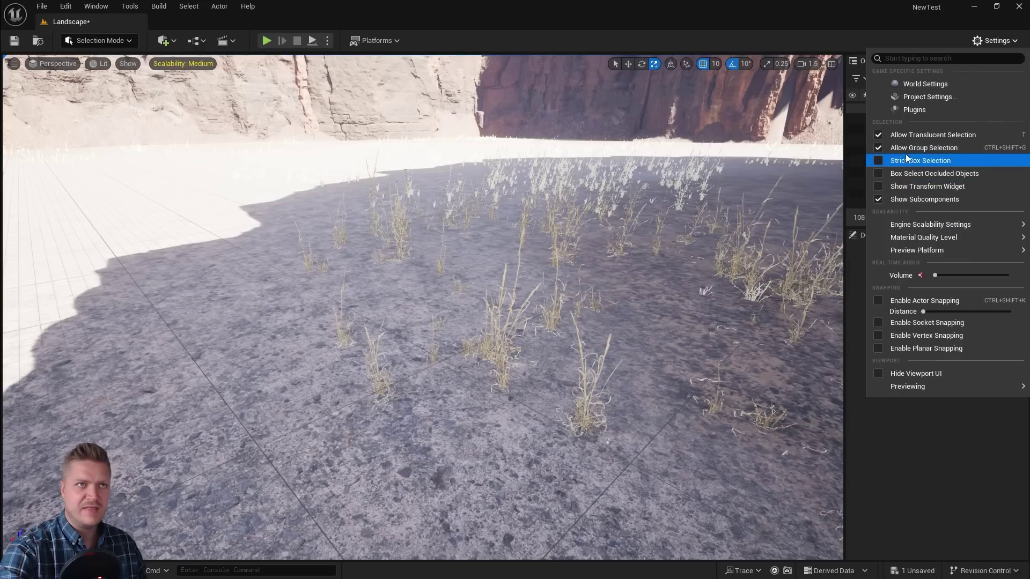
{"action": "left_click", "coordinate": [994, 41]}
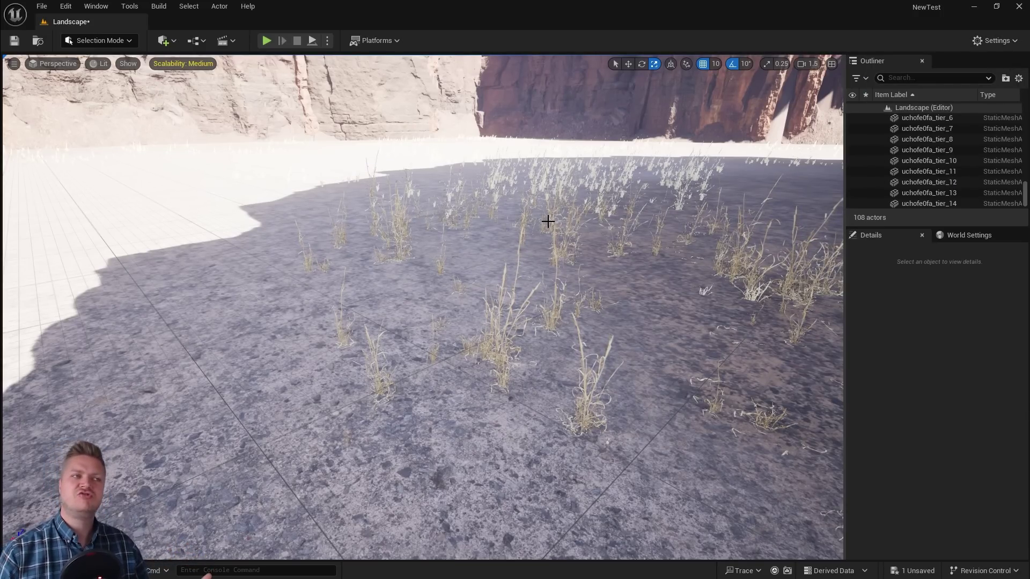
Step: Examine how the shaded grass changes its level of detail and colour as the camera moves closer and farther away
{"action": "key", "text": "w"}
{"action": "right_click_drag", "start_coordinate": [549, 209], "coordinate": [581, 208]}
{"action": "key", "text": "s"}
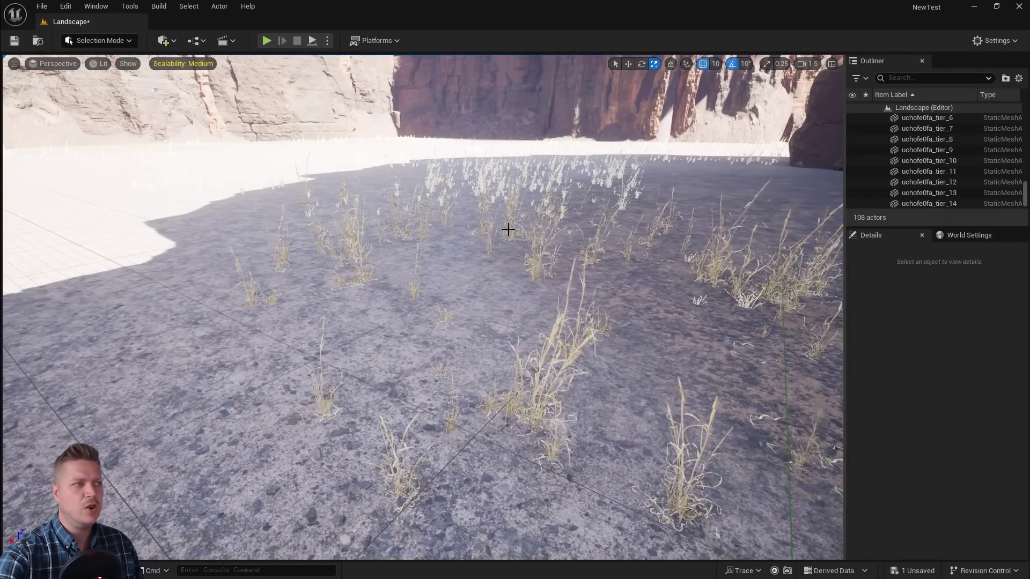
{"action": "key", "text": "w"}
{"action": "right_click_drag", "start_coordinate": [509, 268], "coordinate": [547, 276]}
{"action": "key", "text": "s"}
{"action": "key", "text": "w"}
{"action": "key", "text": "s"}
{"action": "key", "text": "w"}
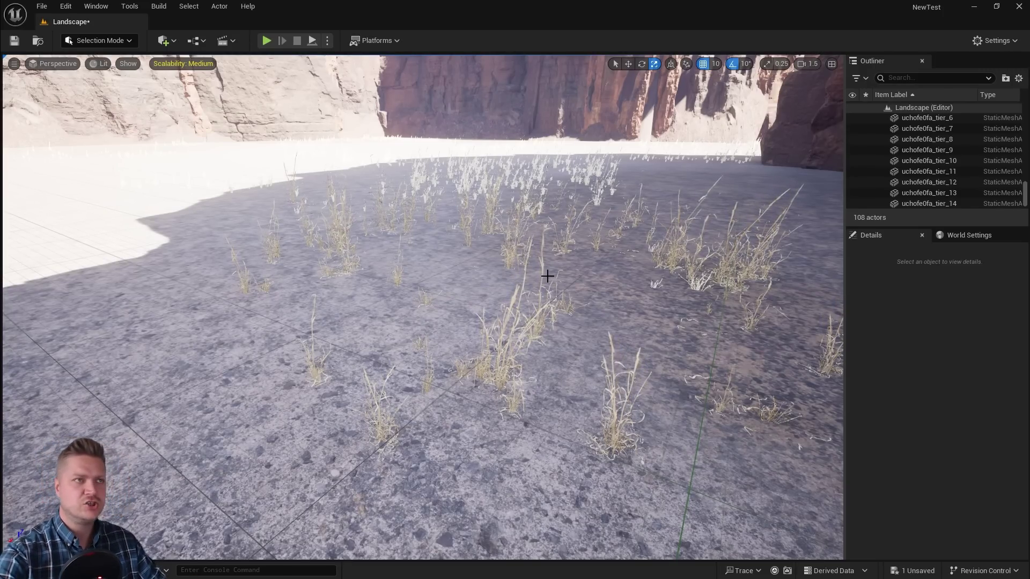
Step: Open the static mesh SM_tbbqejqr_VarA from the Dry_Grass_tbbqejqr Low folder for editing
{"action": "key", "text": "ctrl+space"}
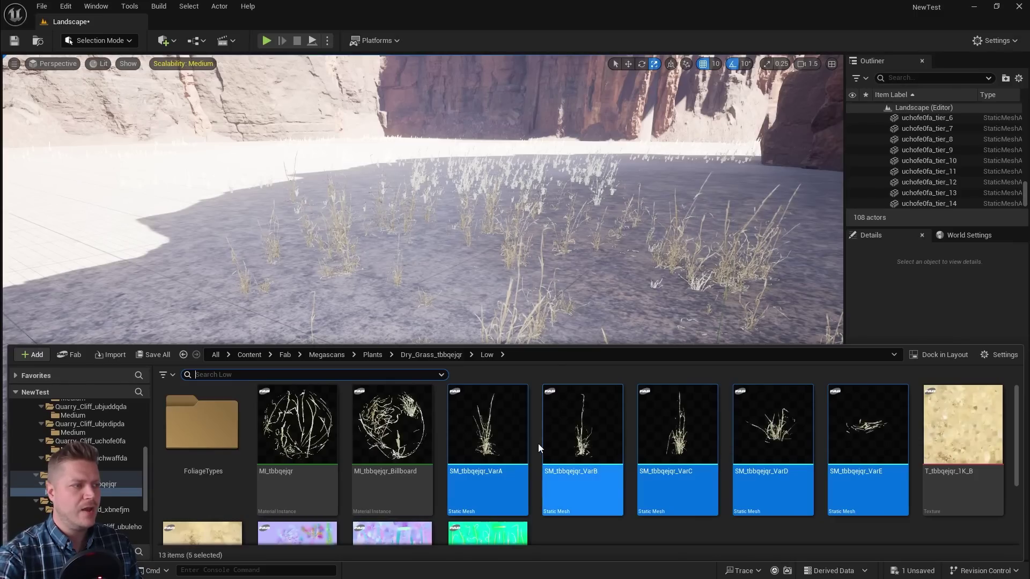
{"action": "left_click", "coordinate": [486, 429]}
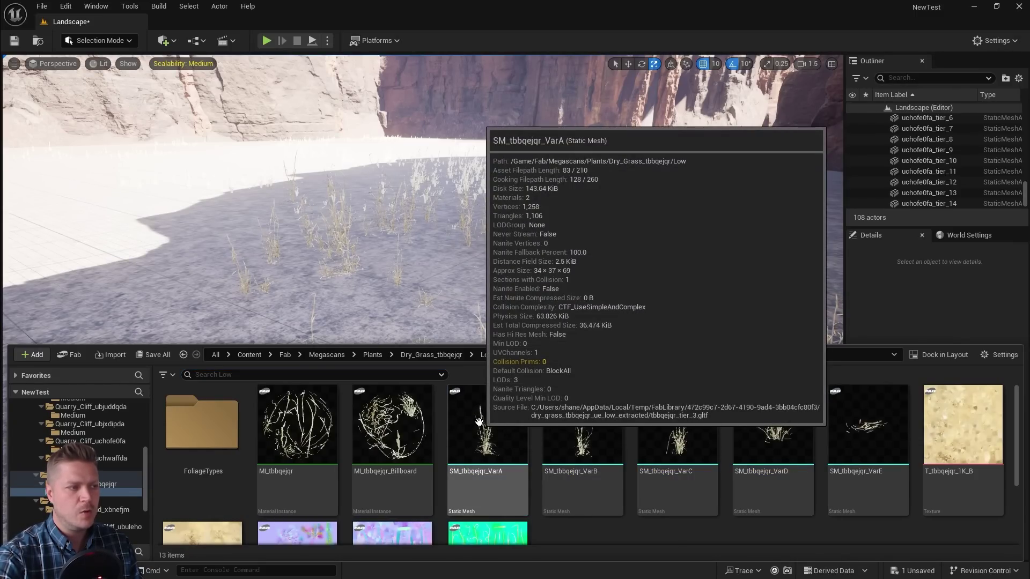
{"action": "double_click", "coordinate": [480, 426]}
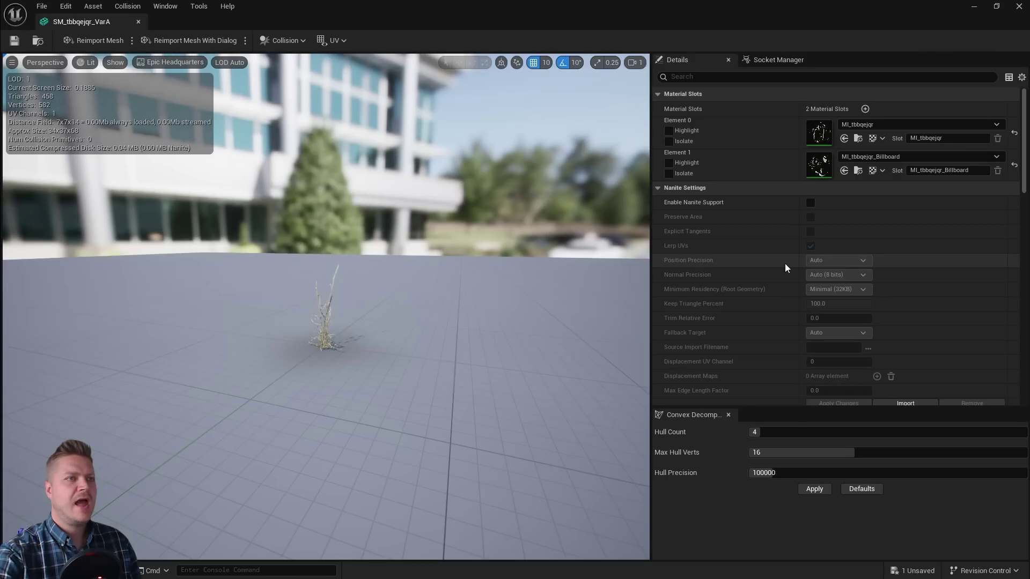
Step: Set the LOD 2 screen size of the VarA grass mesh to 0.02 and save the mesh
{"action": "scroll", "coordinate": [785, 264], "scroll_direction": "down", "scroll_amount": 2}
{"action": "scroll", "coordinate": [787, 266], "scroll_direction": "down", "scroll_amount": 6}
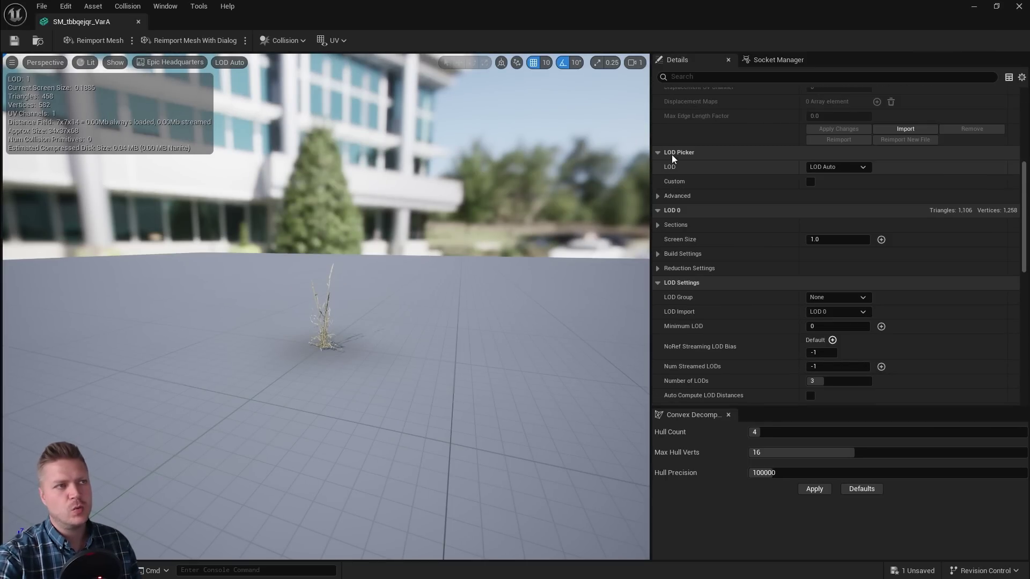
{"action": "left_click", "coordinate": [858, 169]}
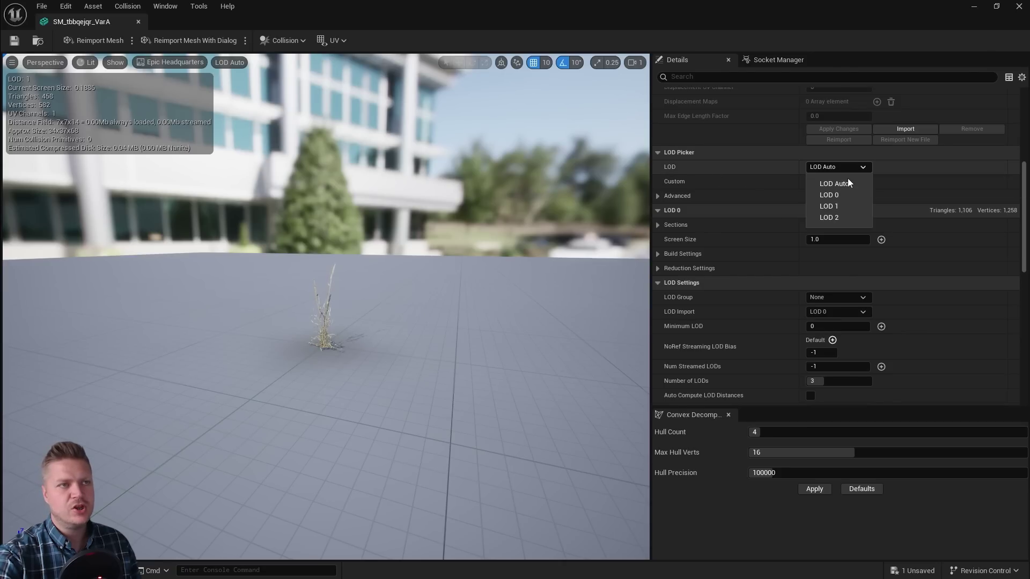
{"action": "left_click", "coordinate": [846, 217]}
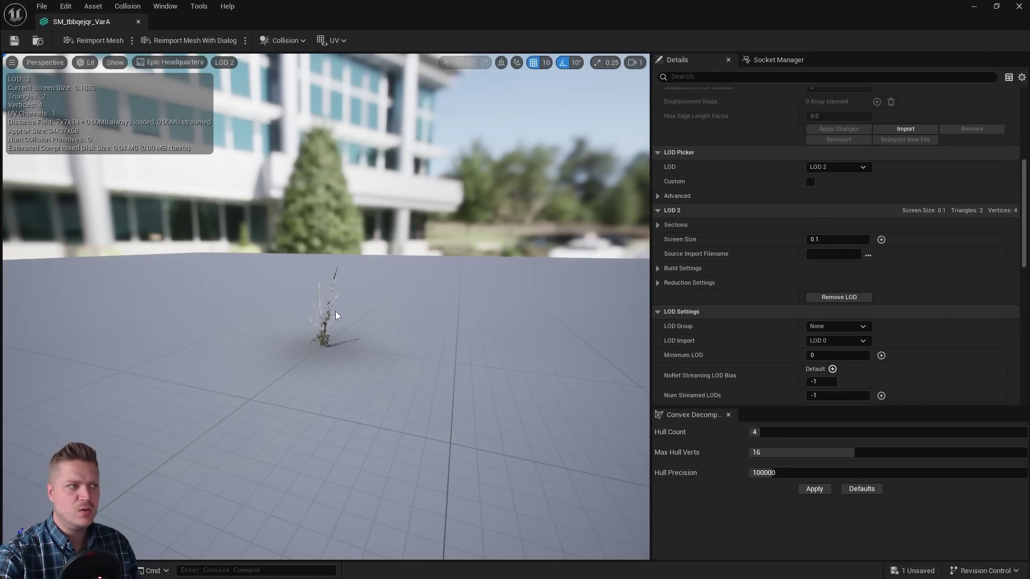
{"action": "left_click", "coordinate": [818, 238]}
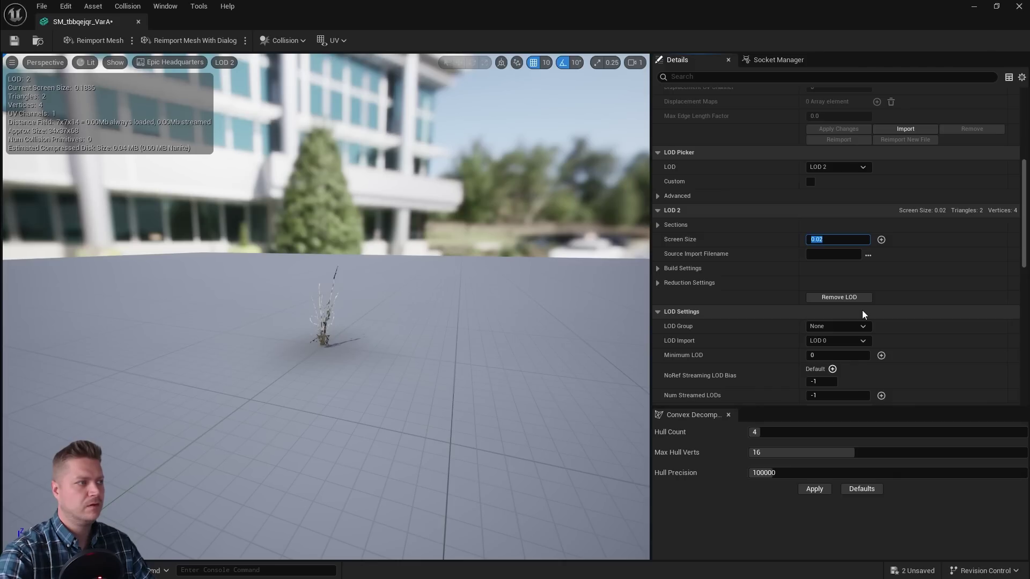
{"action": "left_click", "coordinate": [18, 44]}
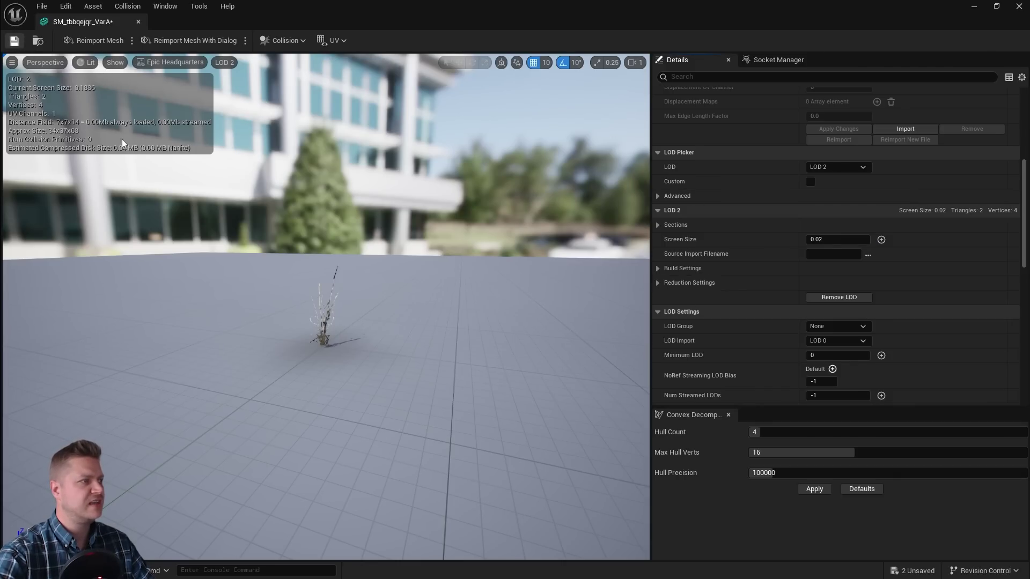
Step: Return the VarA preview to LOD Auto, check its LOD switching at different distances, and close the mesh editor
{"action": "left_click", "coordinate": [841, 166]}
{"action": "left_click", "coordinate": [838, 182]}
{"action": "left_click_drag", "start_coordinate": [478, 320], "coordinate": [420, 284]}
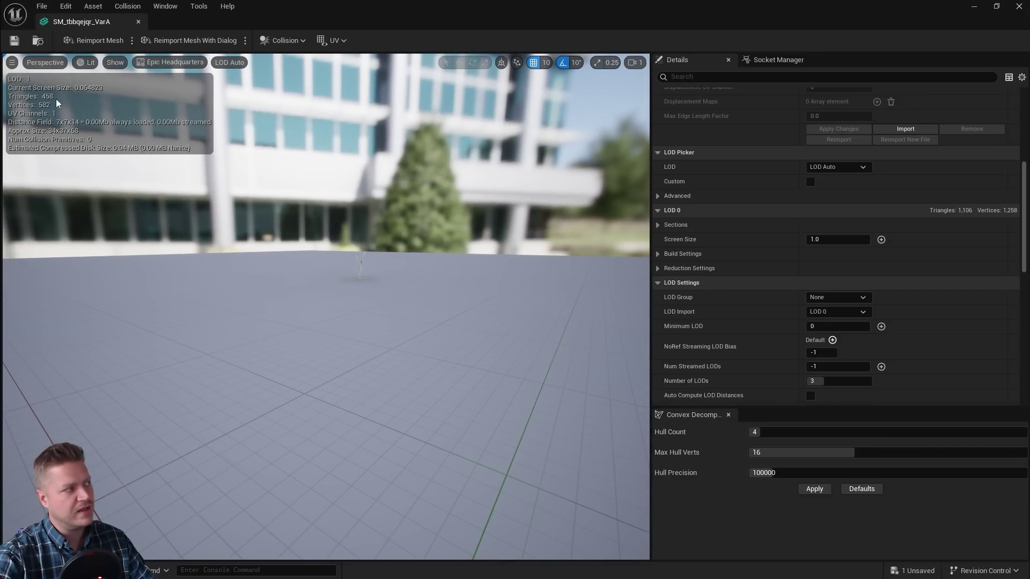
{"action": "left_click_drag", "start_coordinate": [388, 270], "coordinate": [626, 222]}
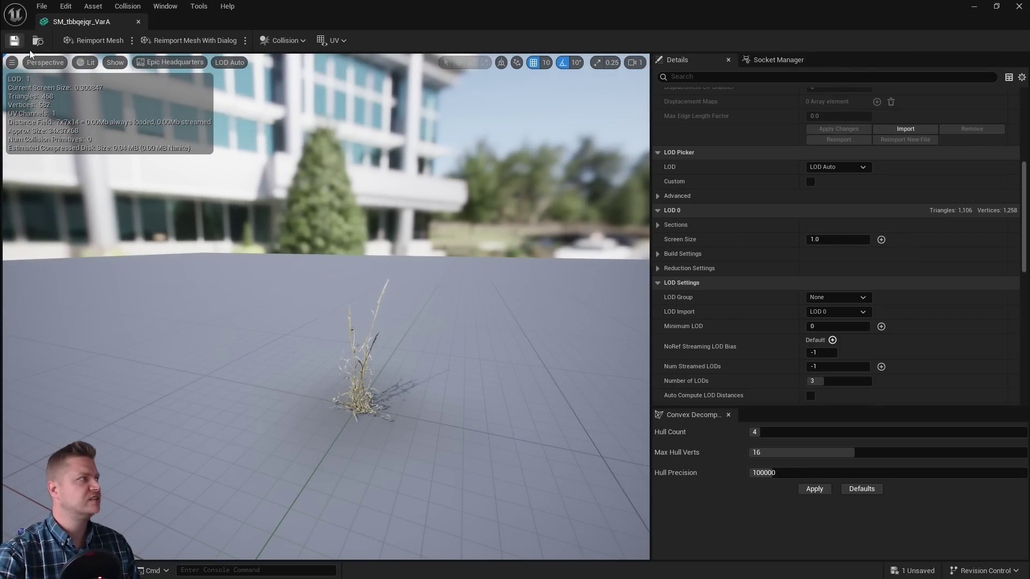
{"action": "left_click", "coordinate": [138, 21]}
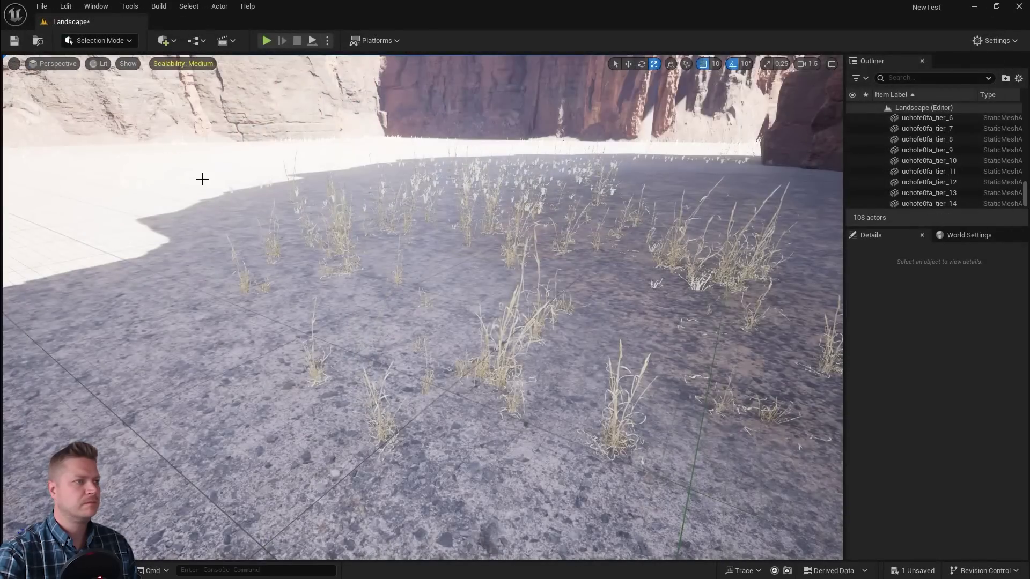
Step: Set the LOD 2 screen size of the static mesh SM_tbbqejqr_VarB to 0.018, then save and close the mesh
{"action": "key", "text": "ctrl+space"}
{"action": "double_click", "coordinate": [586, 408]}
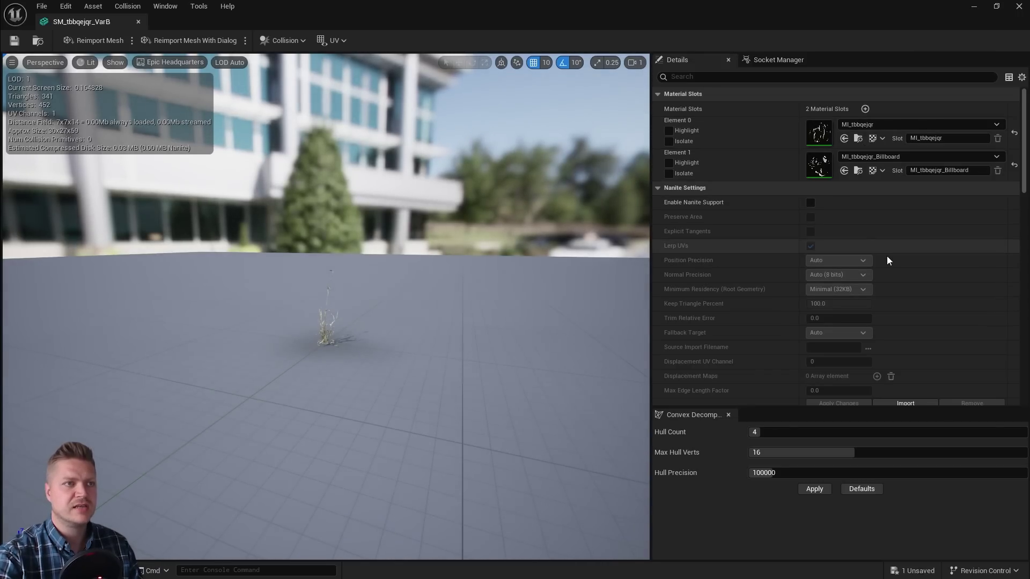
{"action": "scroll", "coordinate": [886, 256], "scroll_direction": "down", "scroll_amount": 3}
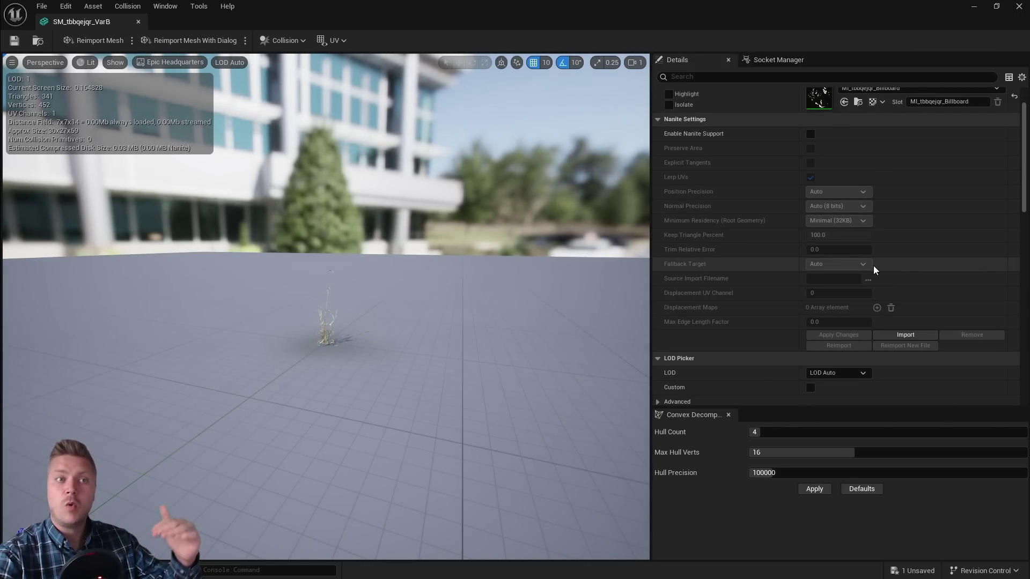
{"action": "scroll", "coordinate": [839, 266], "scroll_direction": "up", "scroll_amount": 1}
{"action": "scroll", "coordinate": [842, 267], "scroll_direction": "down", "scroll_amount": 6}
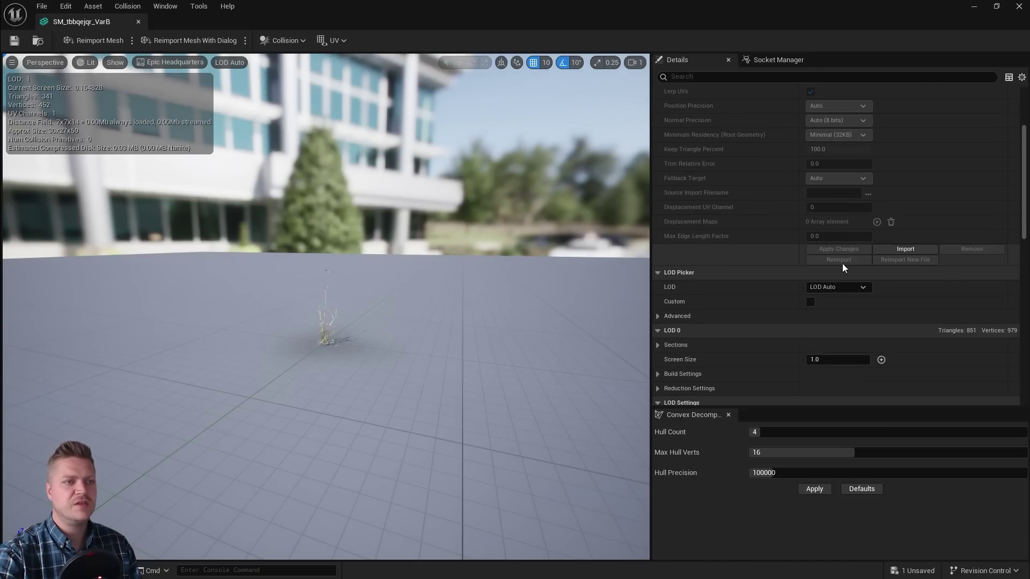
{"action": "left_click", "coordinate": [833, 287]}
{"action": "left_click", "coordinate": [840, 337]}
{"action": "scroll", "coordinate": [847, 322], "scroll_direction": "down", "scroll_amount": 5}
{"action": "left_click", "coordinate": [858, 274]}
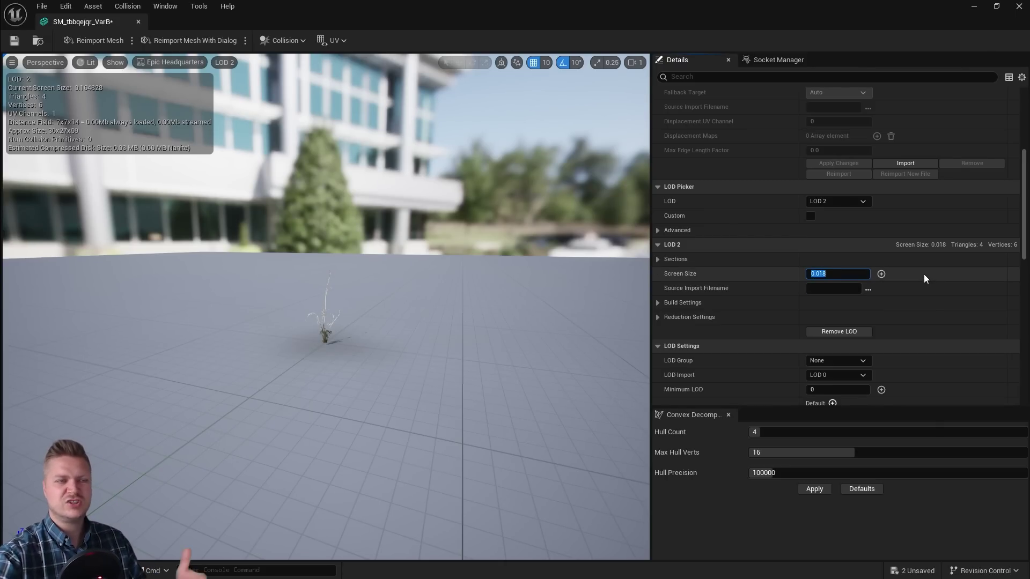
{"action": "left_click", "coordinate": [14, 42]}
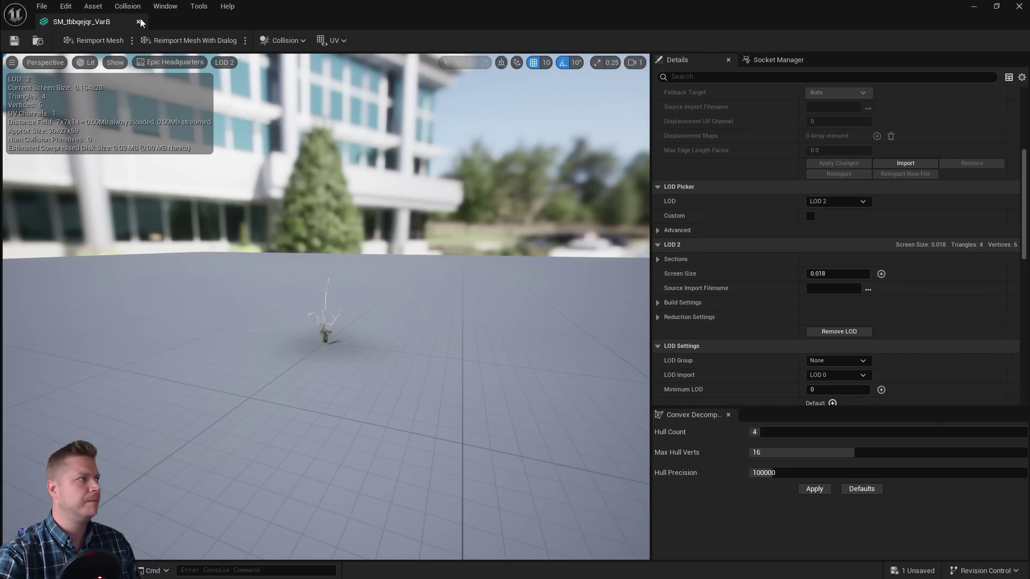
{"action": "left_click", "coordinate": [140, 22]}
Step: Open the static mesh SM_tbbqejqr_VarC and set its LOD 2 screen size to 0.016, saving the change
{"action": "key", "text": "ctrl+space"}
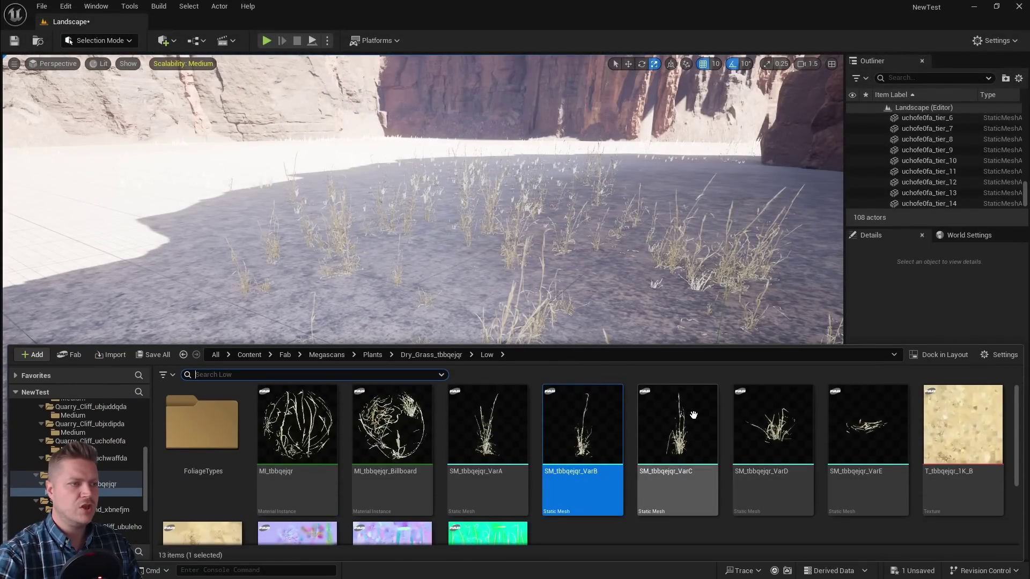
{"action": "double_click", "coordinate": [693, 415]}
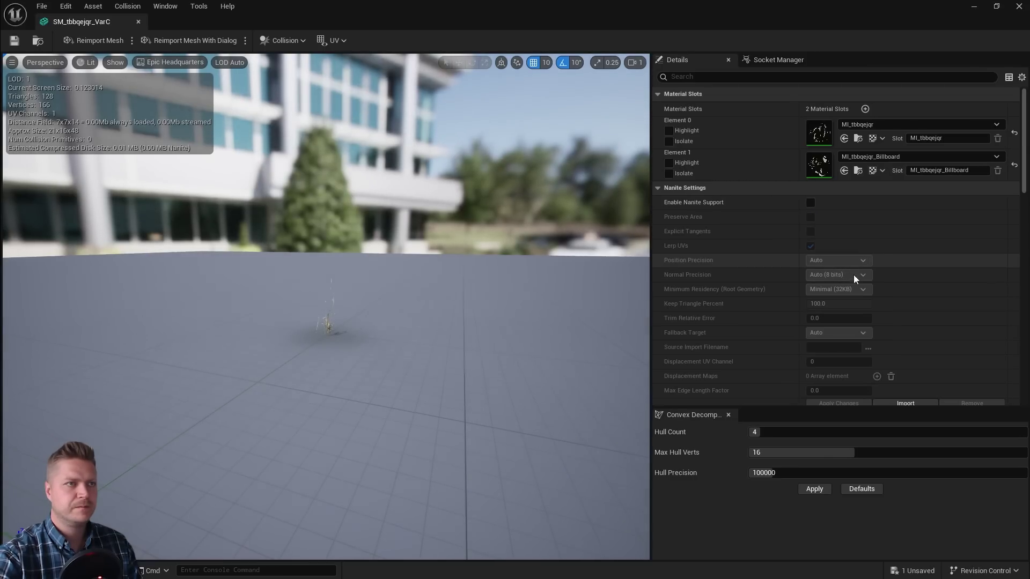
{"action": "scroll", "coordinate": [857, 277], "scroll_direction": "down", "scroll_amount": 10}
{"action": "left_click", "coordinate": [847, 271]}
{"action": "left_click", "coordinate": [842, 313]}
{"action": "scroll", "coordinate": [839, 310], "scroll_direction": "down", "scroll_amount": 5}
{"action": "left_click", "coordinate": [825, 257]}
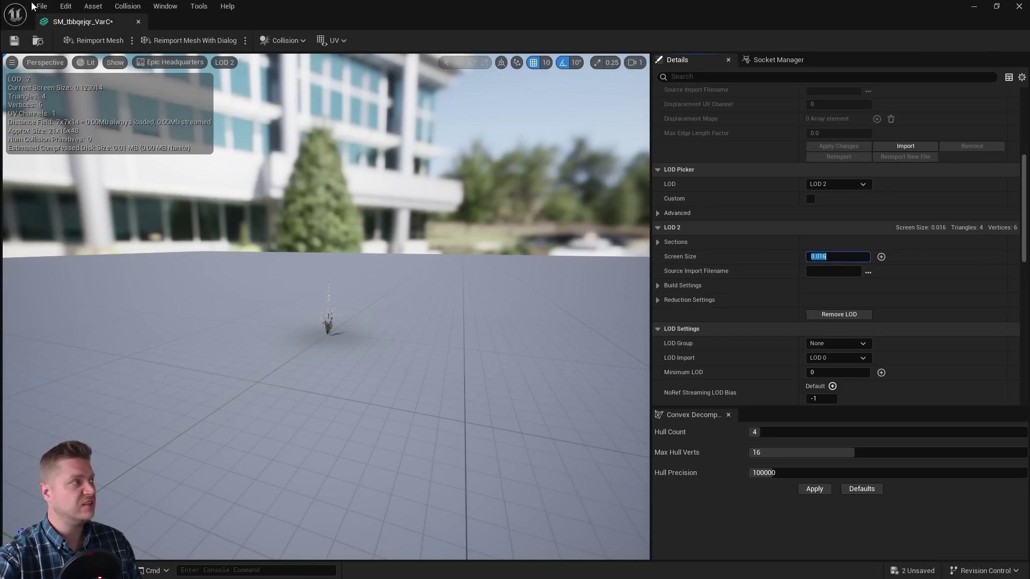
{"action": "key", "text": "Return"}
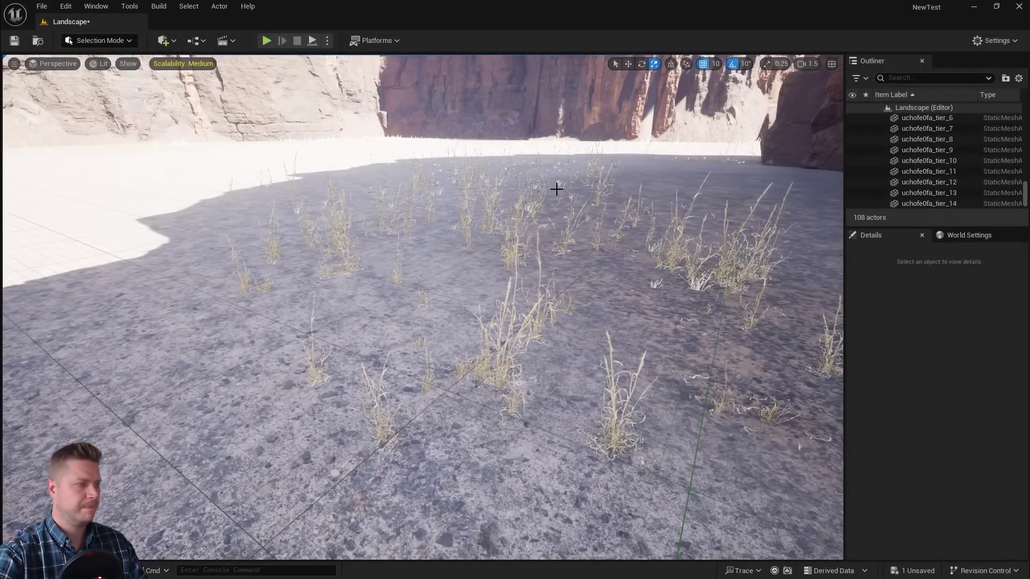
Step: Open the grass mesh SM_tbbqejqr_VarD, set its LOD 2 screen size to 0.014, and save it before closing
{"action": "key", "text": "ctrl+space"}
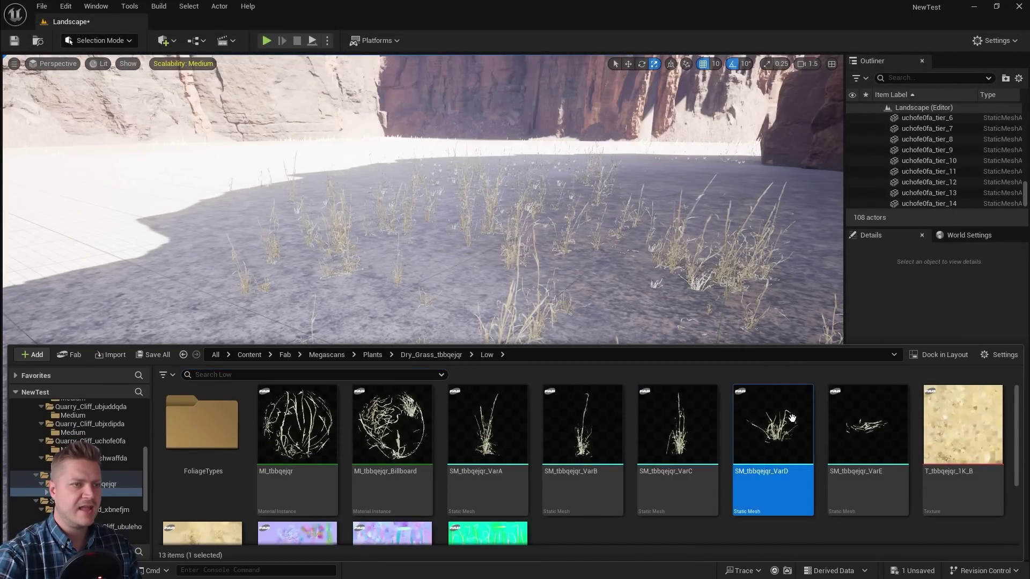
{"action": "double_click", "coordinate": [773, 424]}
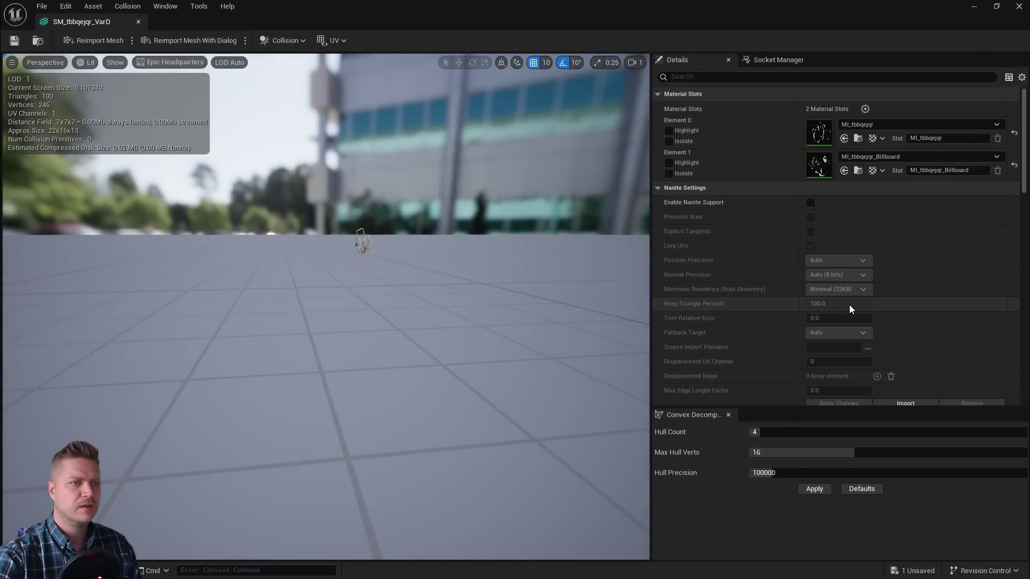
{"action": "scroll", "coordinate": [849, 303], "scroll_direction": "down", "scroll_amount": 8}
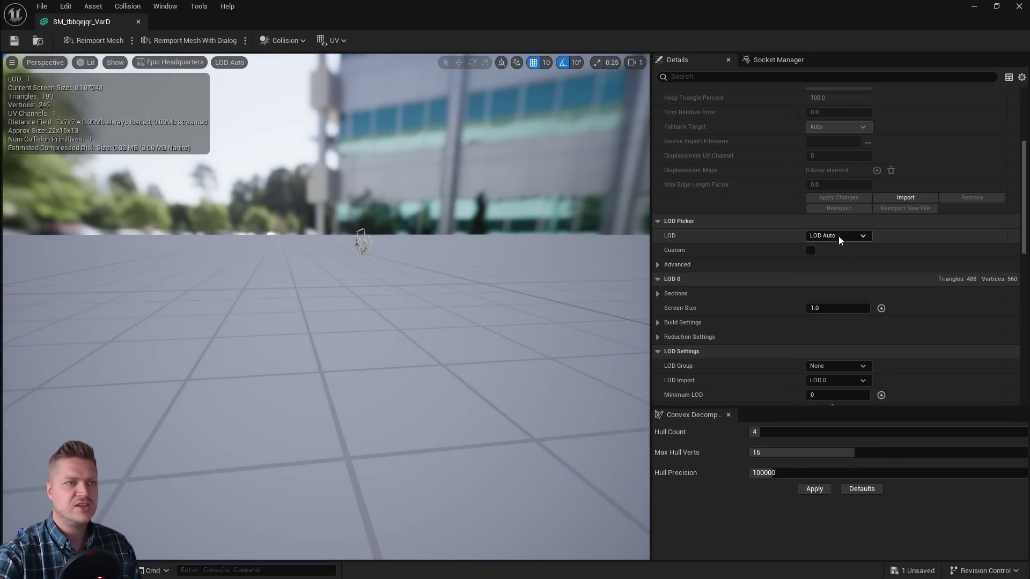
{"action": "left_click", "coordinate": [840, 239]}
{"action": "left_click", "coordinate": [832, 281]}
{"action": "left_click", "coordinate": [832, 307]}
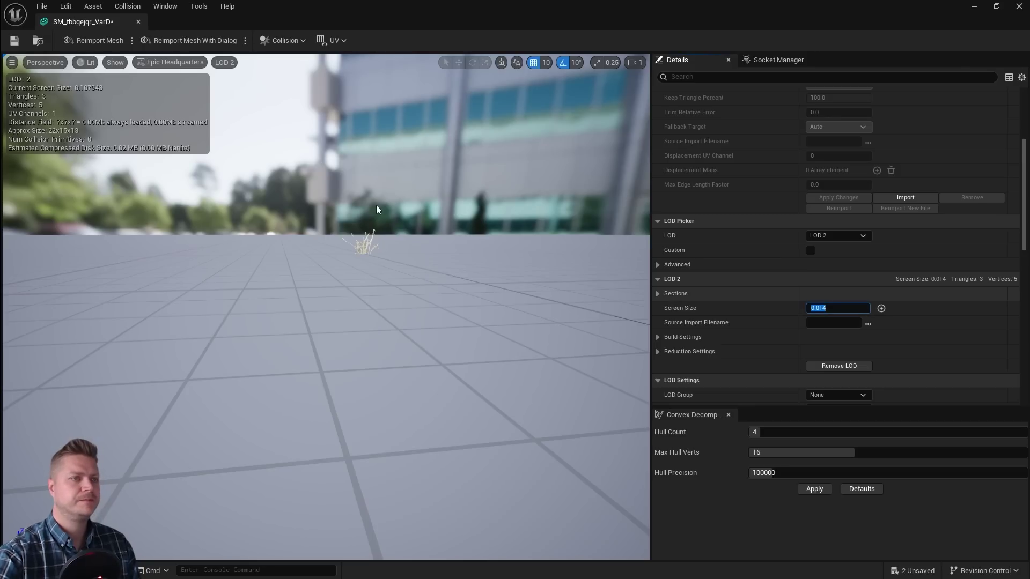
{"action": "left_click", "coordinate": [14, 41]}
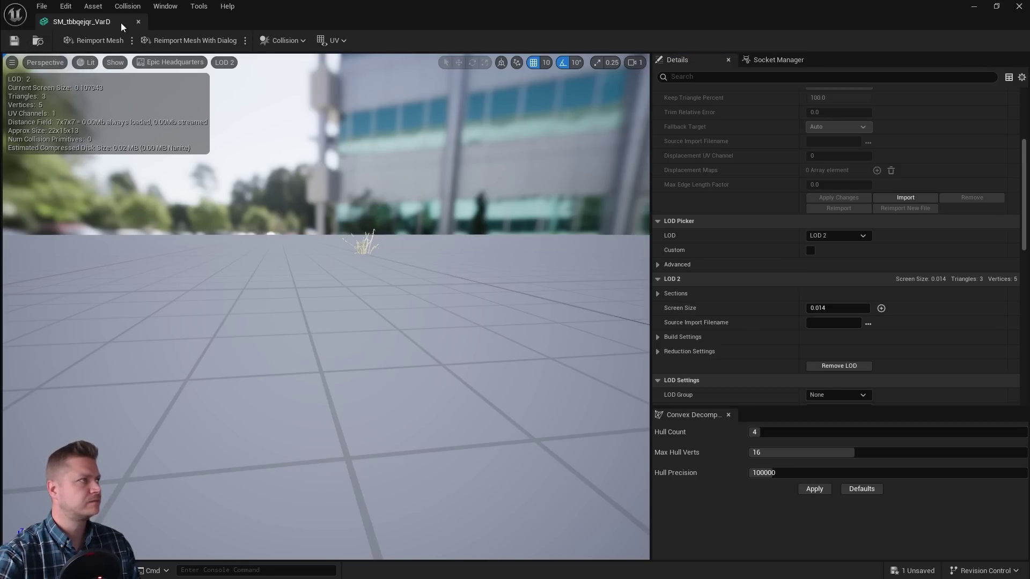
{"action": "left_click", "coordinate": [139, 23]}
Step: Give the static mesh SM_tbbqejqr_VarE an LOD 2 screen size of 0.012, then save and close it
{"action": "key", "text": "ctrl+space"}
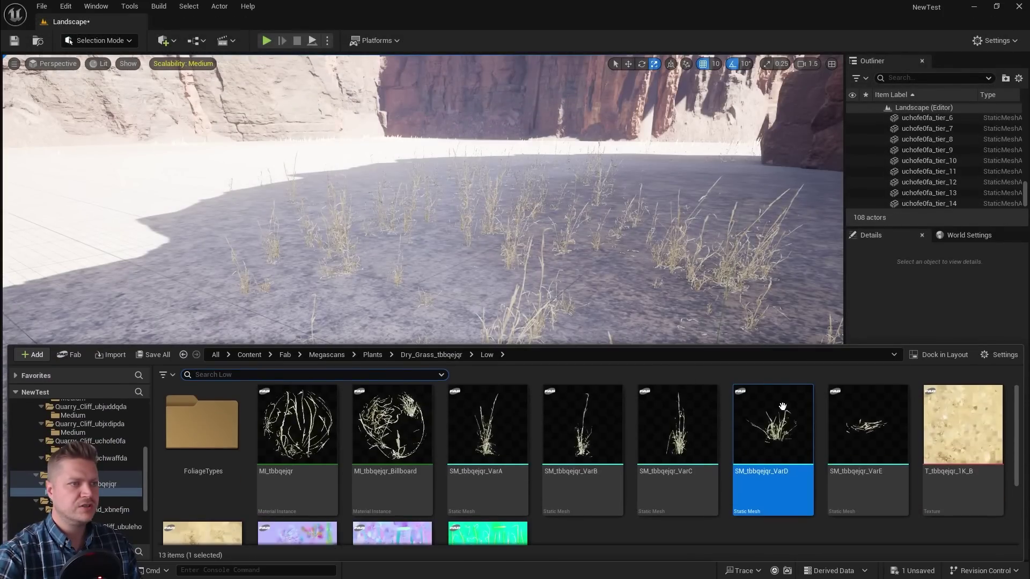
{"action": "left_click", "coordinate": [883, 423]}
{"action": "double_click", "coordinate": [883, 423]}
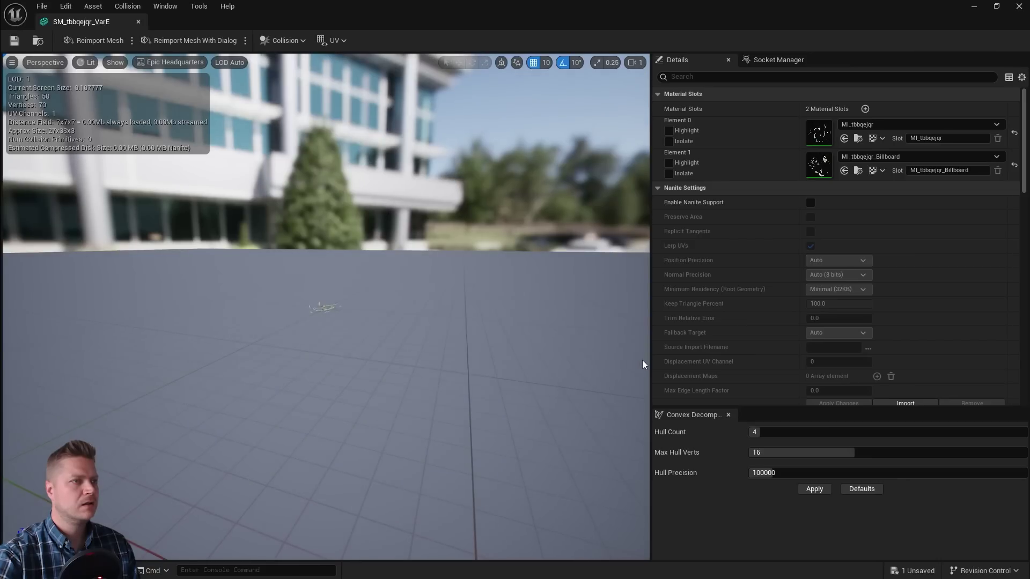
{"action": "scroll", "coordinate": [886, 279], "scroll_direction": "down", "scroll_amount": 6}
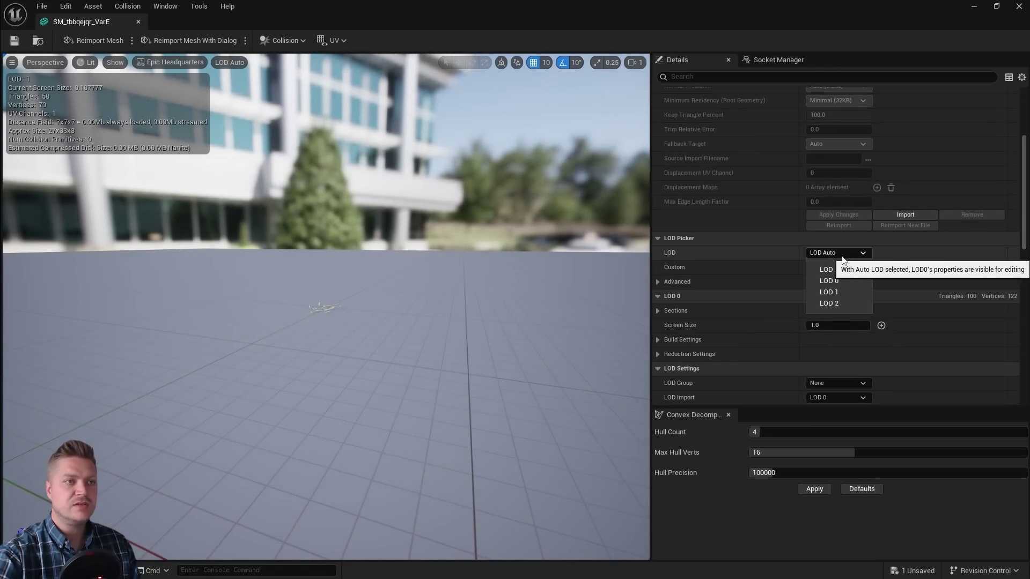
{"action": "left_click", "coordinate": [830, 303]}
{"action": "left_click", "coordinate": [830, 322]}
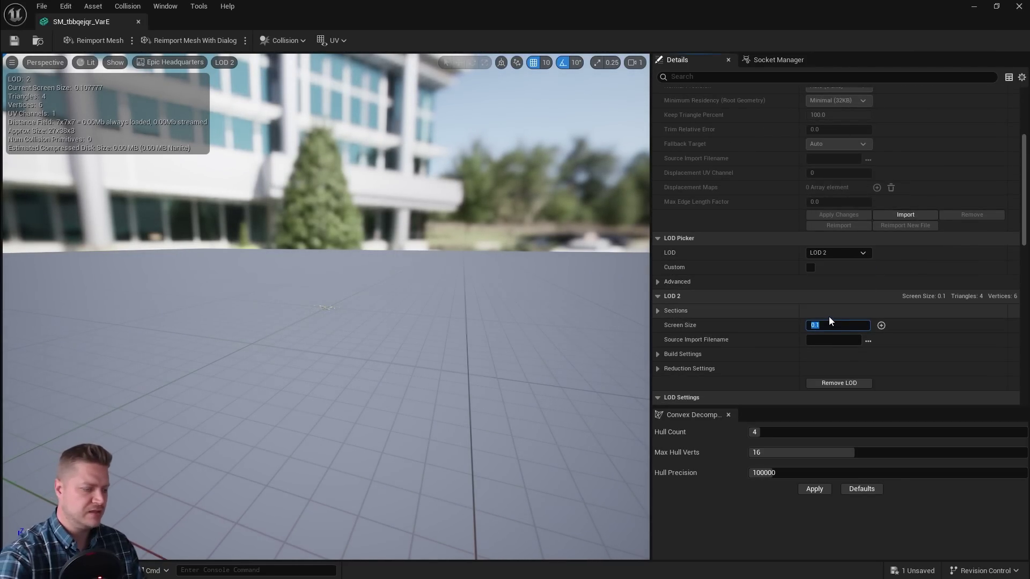
{"action": "type", "text": "0.012"}
{"action": "key", "text": "Return"}
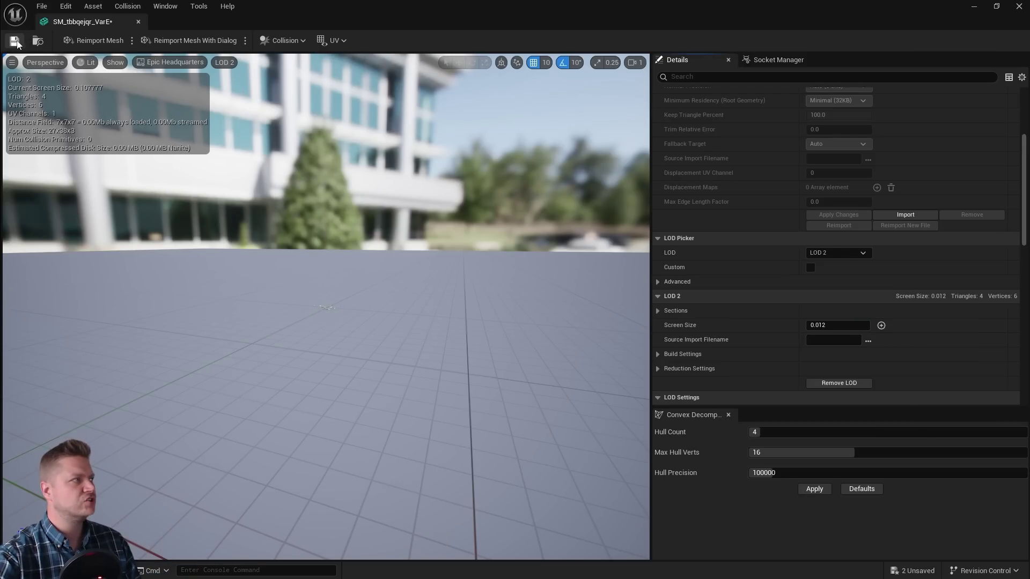
{"action": "left_click", "coordinate": [138, 22]}
Step: Fly through the canyon level to examine how the painted dry grass looks in sun and shade at different distances
{"action": "right_click_drag", "start_coordinate": [344, 202], "coordinate": [318, 176]}
{"action": "key", "text": "a"}
{"action": "key", "text": "s"}
{"action": "key", "text": "d"}
{"action": "key", "text": "w"}
{"action": "mouse_move", "coordinate": [517, 227]}
{"action": "right_mouse_down"}
{"action": "mouse_move", "coordinate": [536, 227]}
{"action": "mouse_move", "coordinate": [517, 227]}
{"action": "right_mouse_up"}
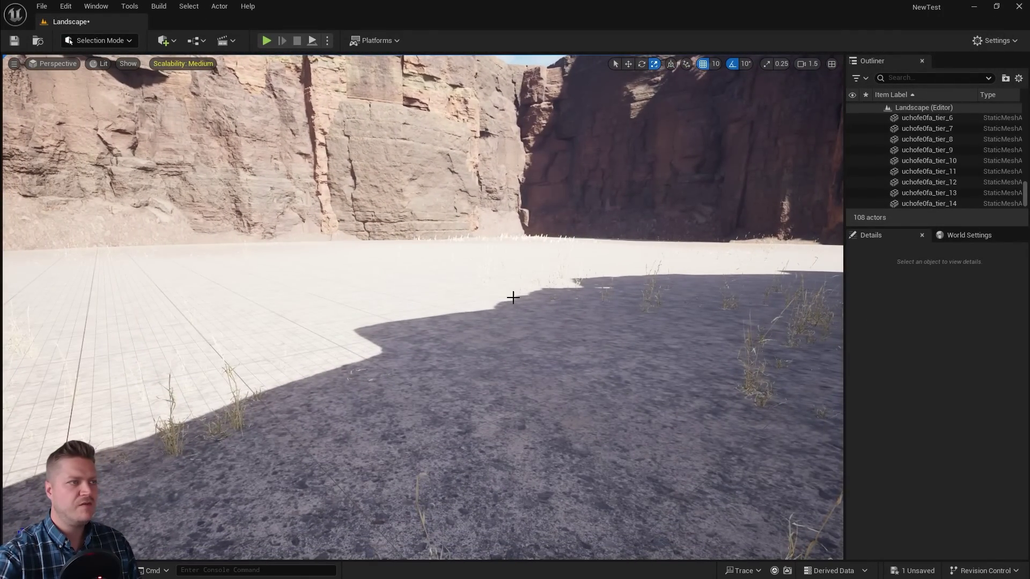
{"action": "key", "text": "w"}
{"action": "right_click_drag", "start_coordinate": [515, 327], "coordinate": [424, 329]}
{"action": "key", "text": "a"}
{"action": "key", "text": "s"}
Step: Play-test the level by running the character through the canyon to check the distant grass, and stop the play session
{"action": "left_click", "coordinate": [265, 41]}
{"action": "key", "text": "w"}
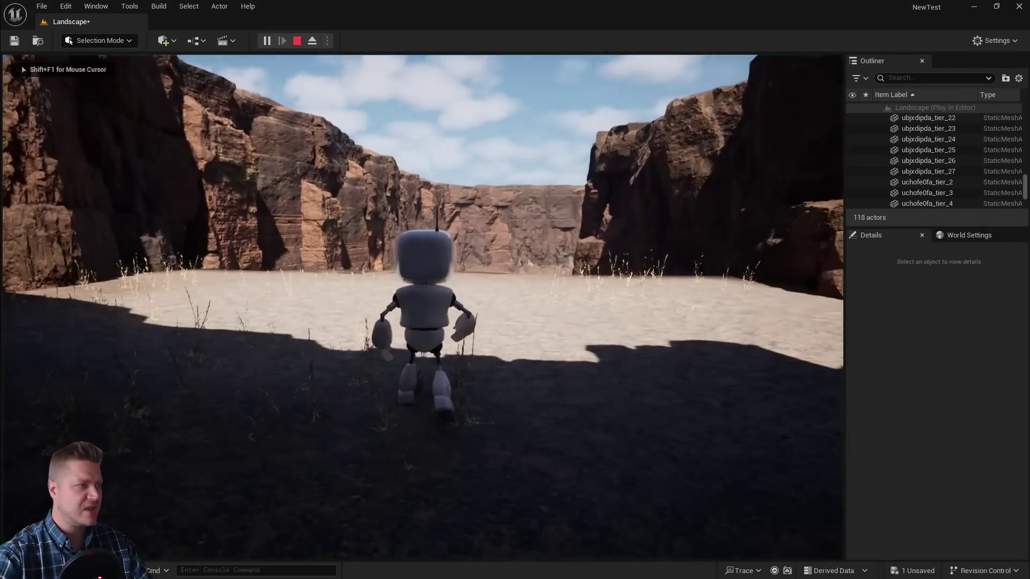
{"action": "key", "text": "w"}
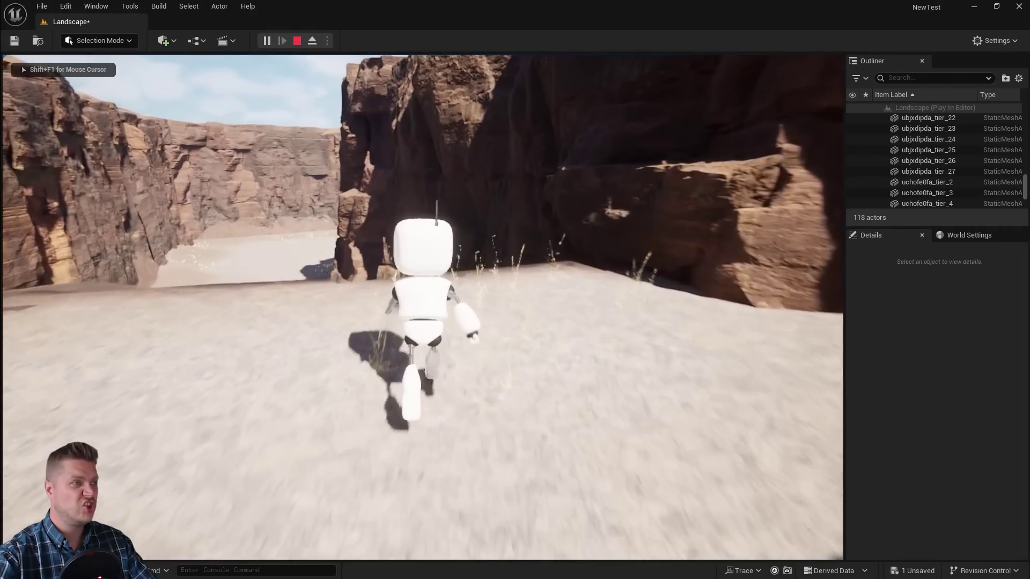
{"action": "key", "text": "w"}
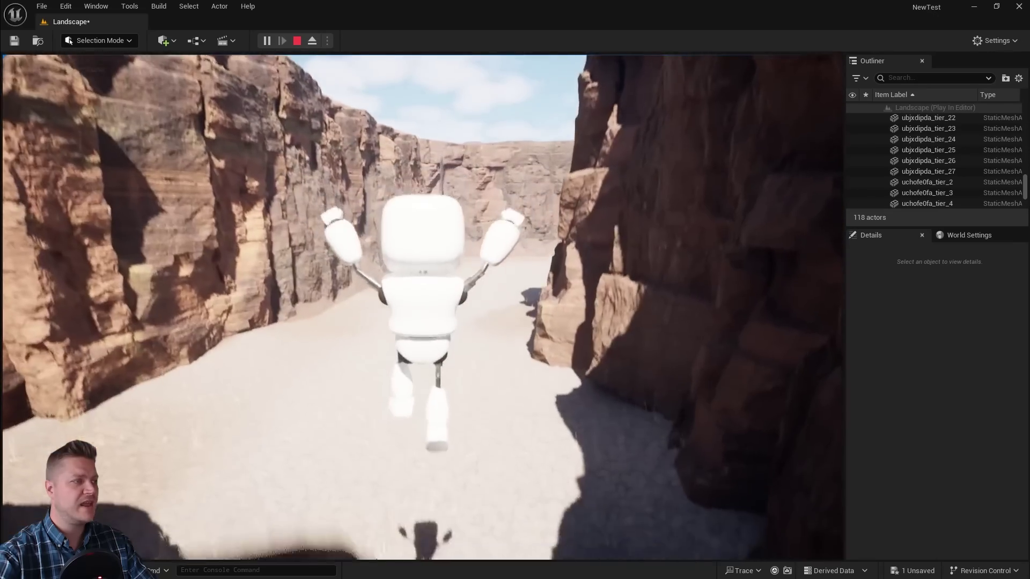
{"action": "key", "text": "w"}
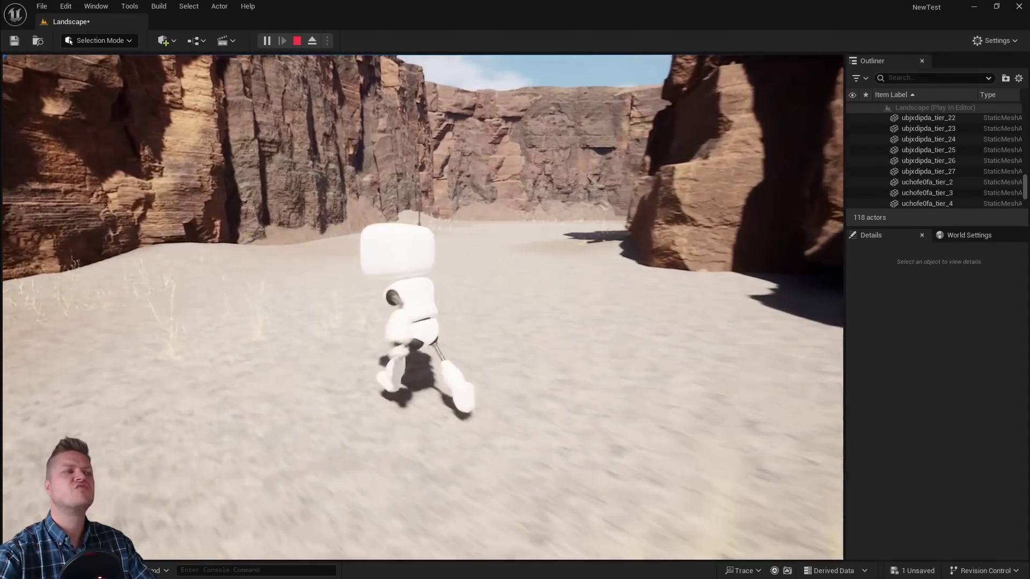
{"action": "key", "text": "w"}
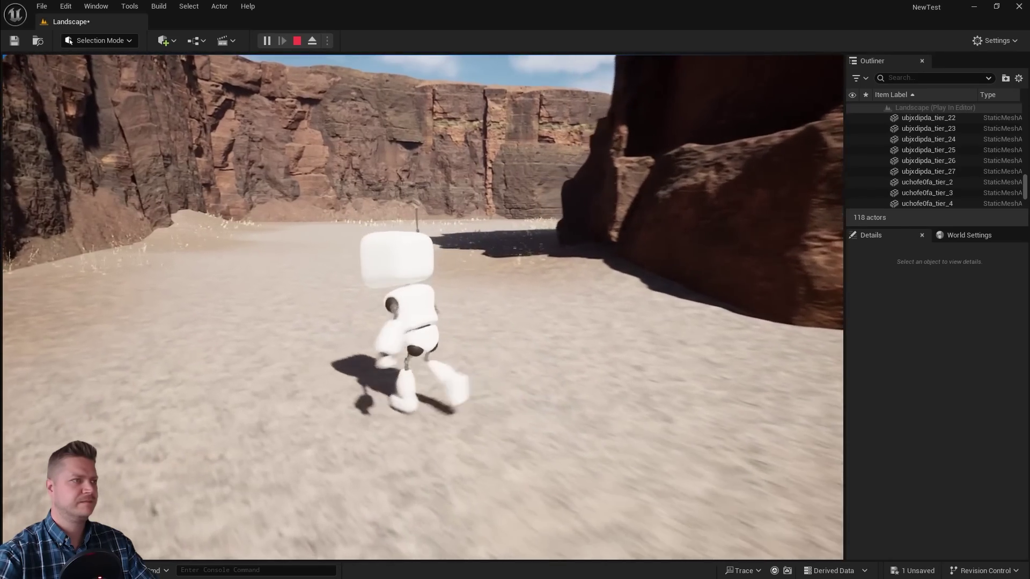
{"action": "key", "text": "w"}
{"action": "key", "text": "Escape"}
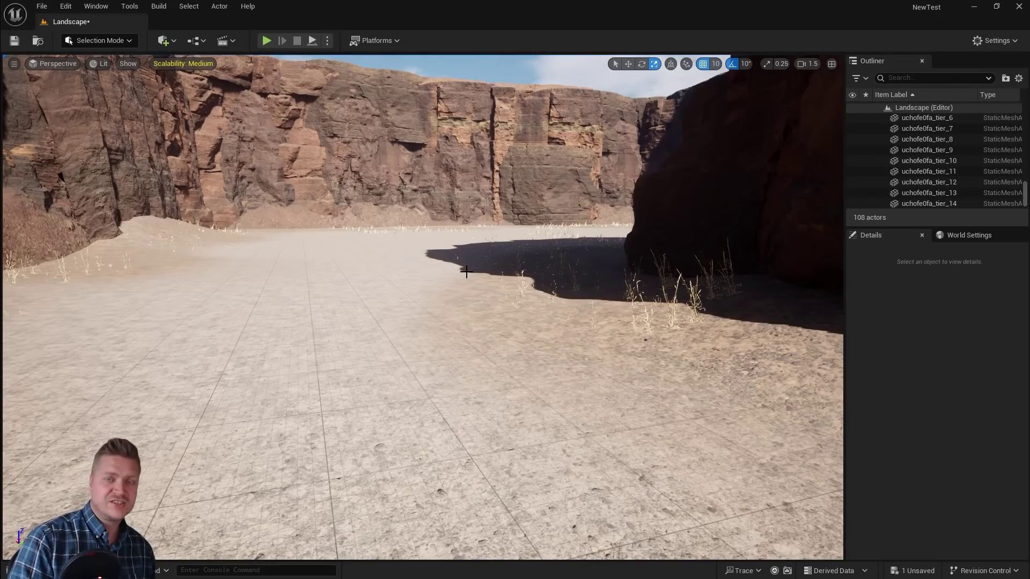